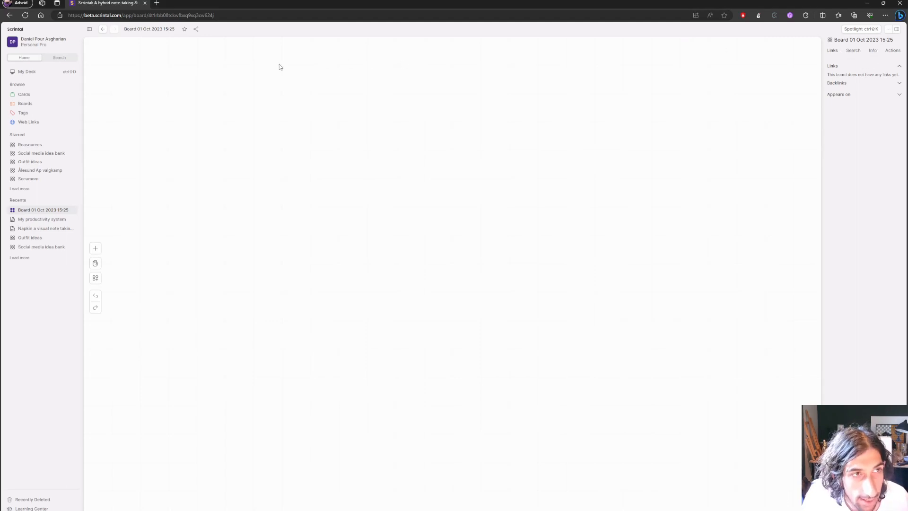
Rename the empty board as Second brain and add it to the starred boards
left_click(142, 30)
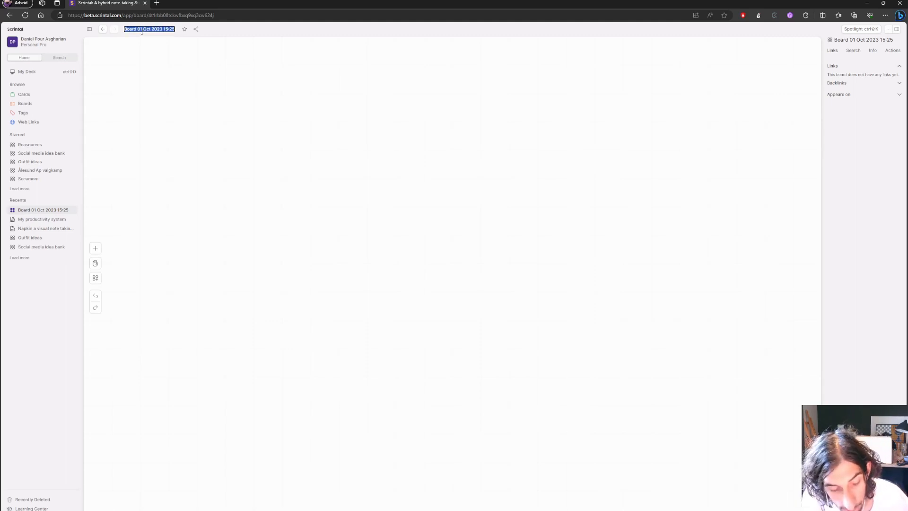
type("Sc")
type("cond brain")
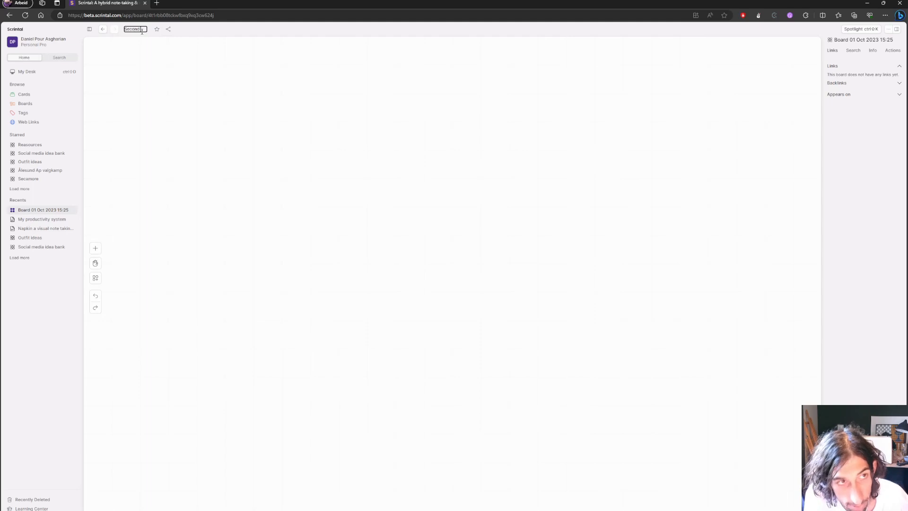
left_click(217, 28)
left_click(161, 29)
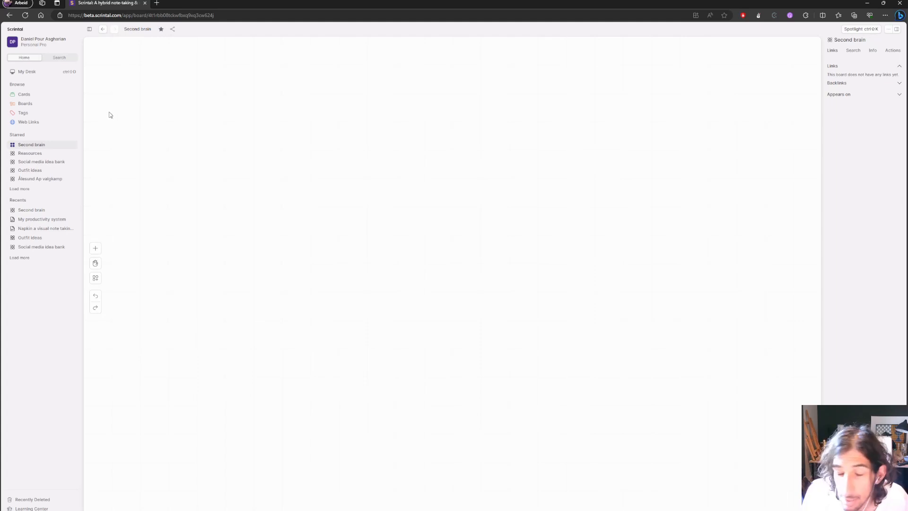
Add a nested board in the upper middle of the Second brain canvas and name it Areas
left_click(97, 249)
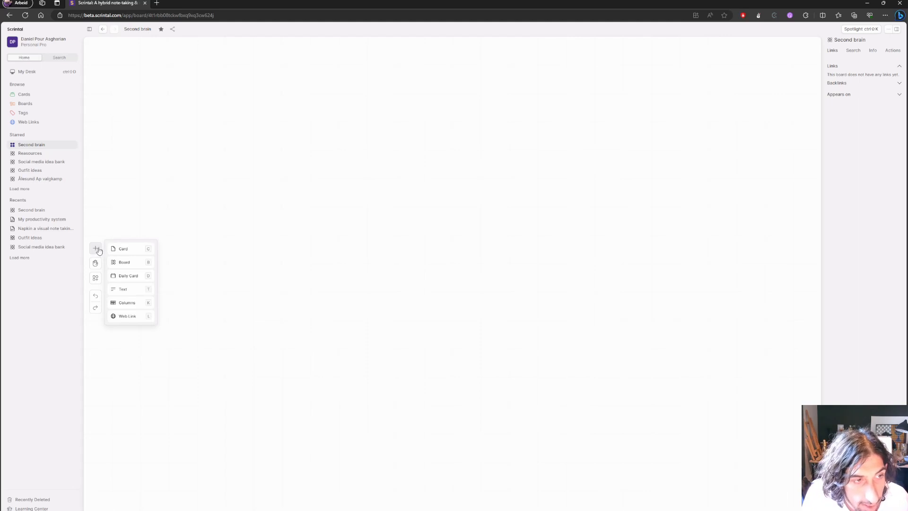
left_click(119, 262)
left_click(353, 138)
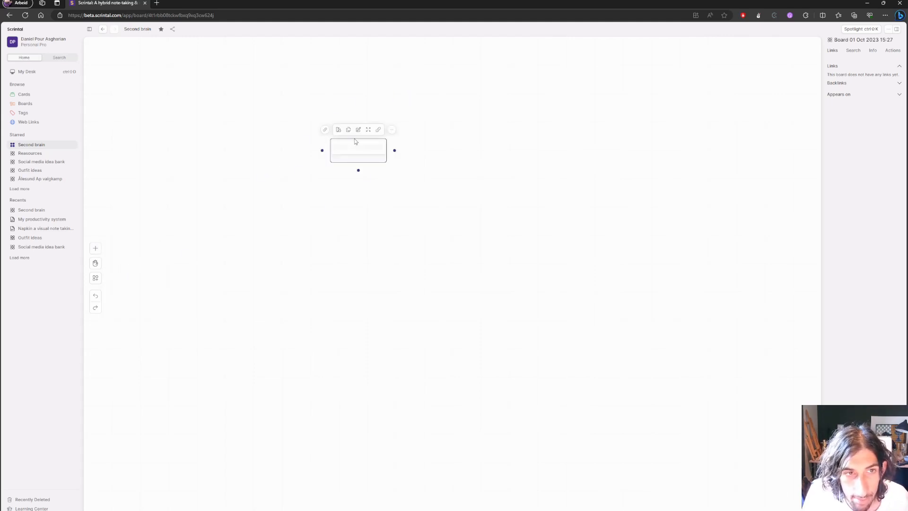
triple_click(354, 147)
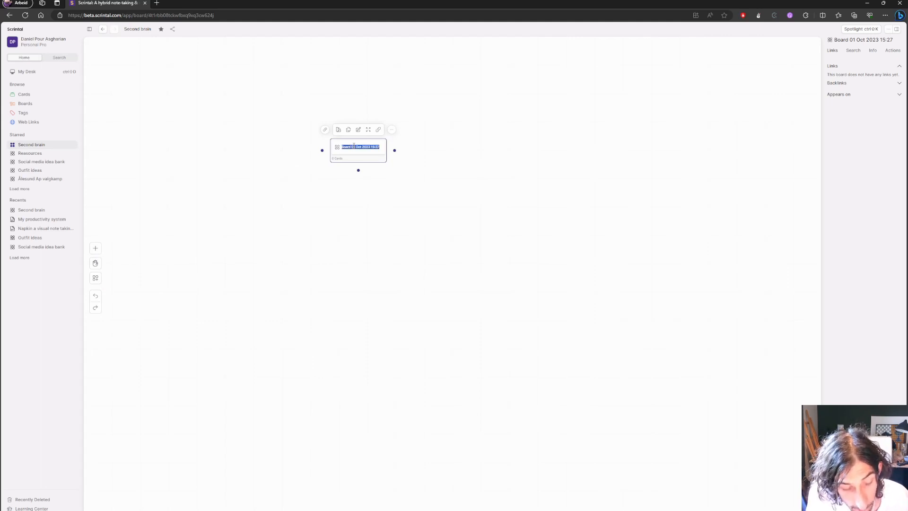
type("Area")
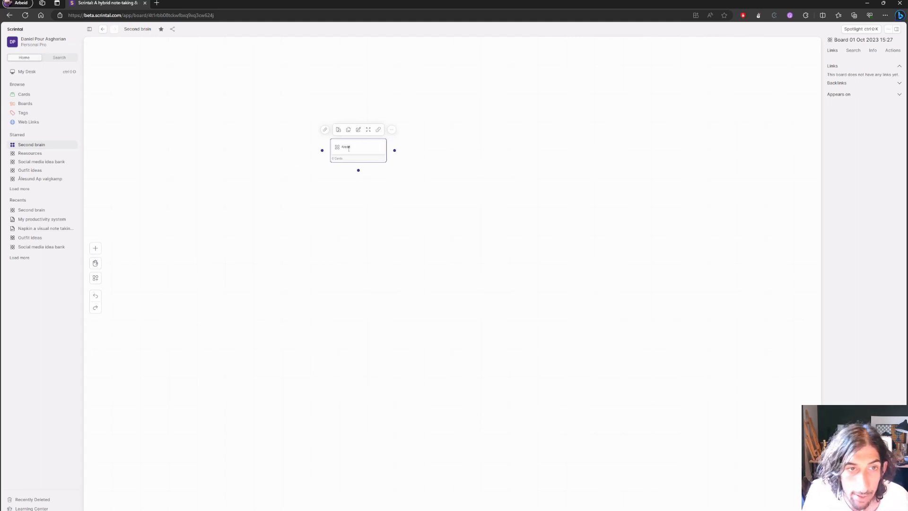
type("s")
left_click(322, 178)
right_click(334, 176)
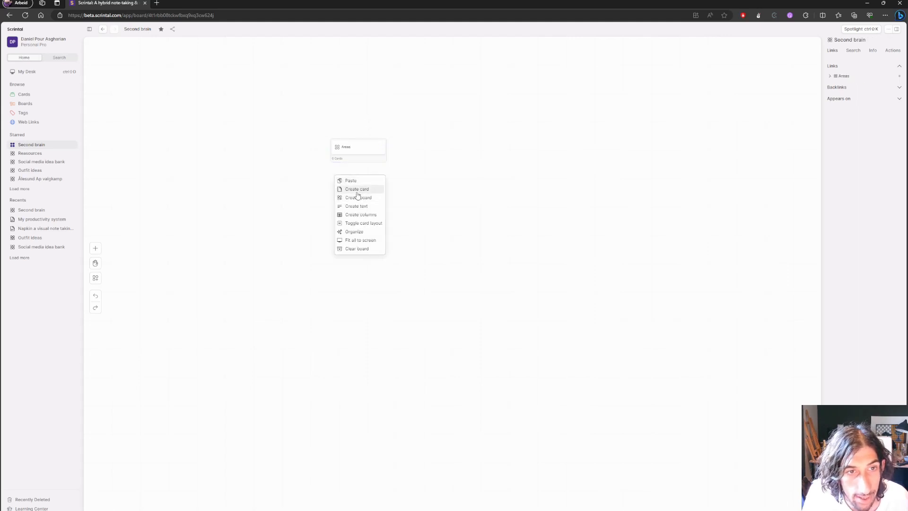
left_click(357, 191)
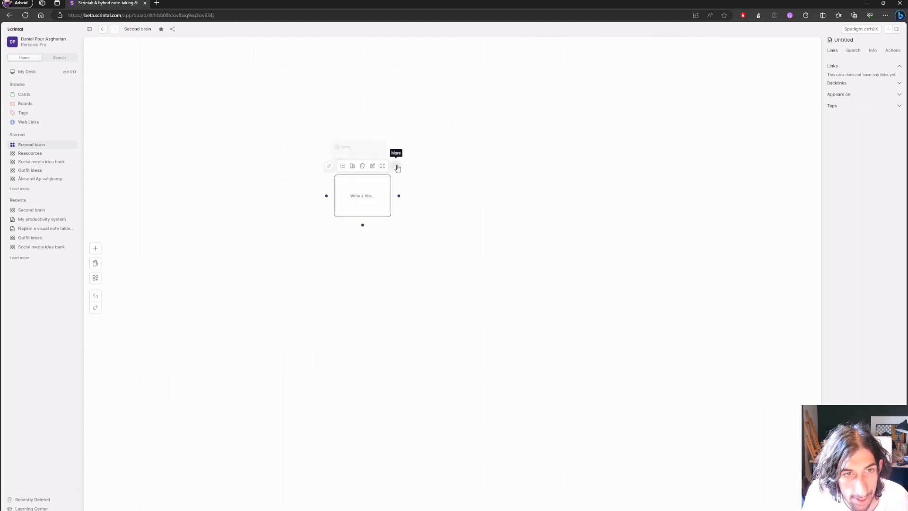
left_click(397, 167)
key("Escape")
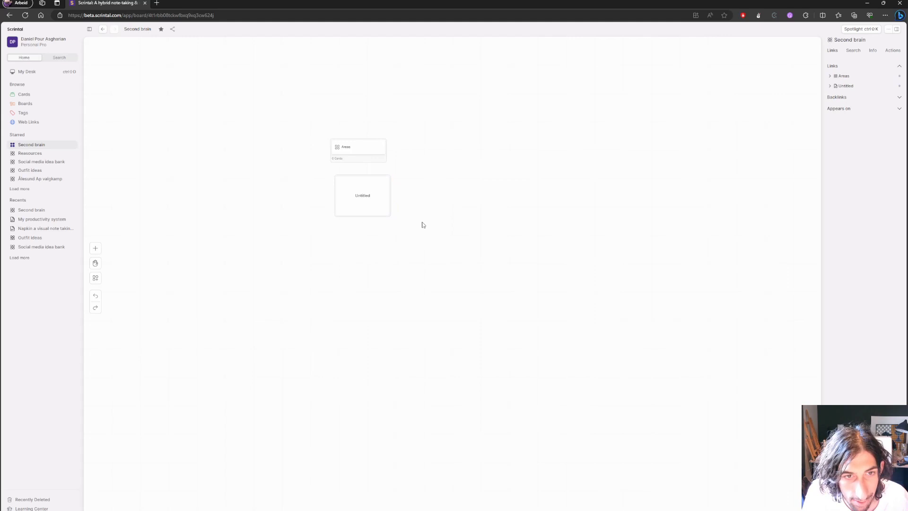
right_click(366, 194)
left_click(386, 308)
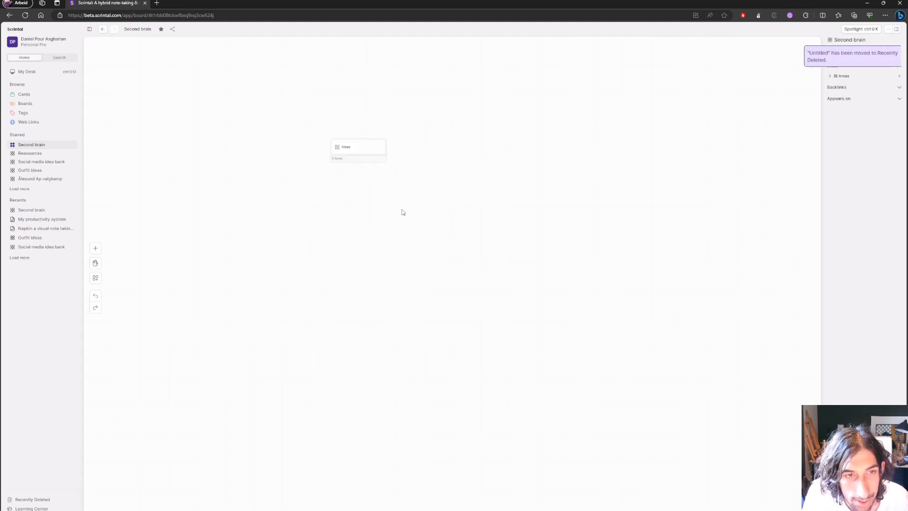
Create a nested board named Ressources and place it just right of the Areas board on the Second brain canvas
right_click(442, 135)
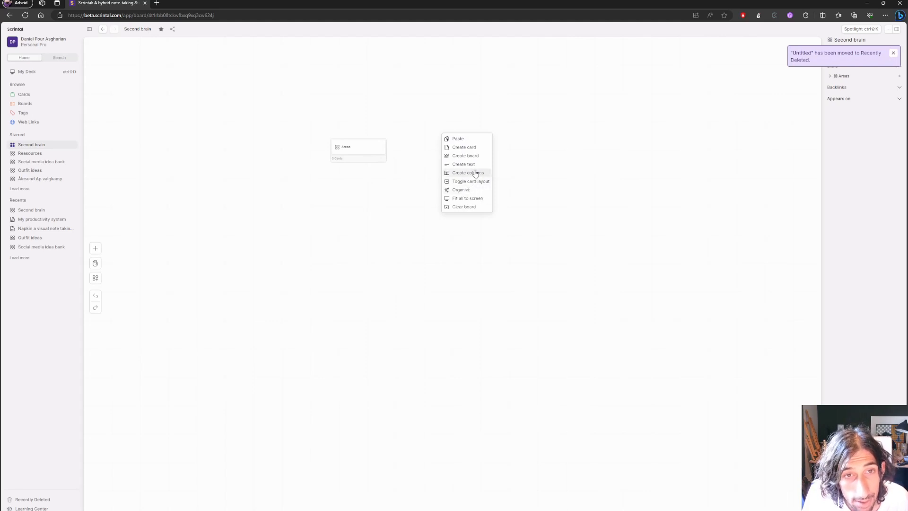
left_click(472, 155)
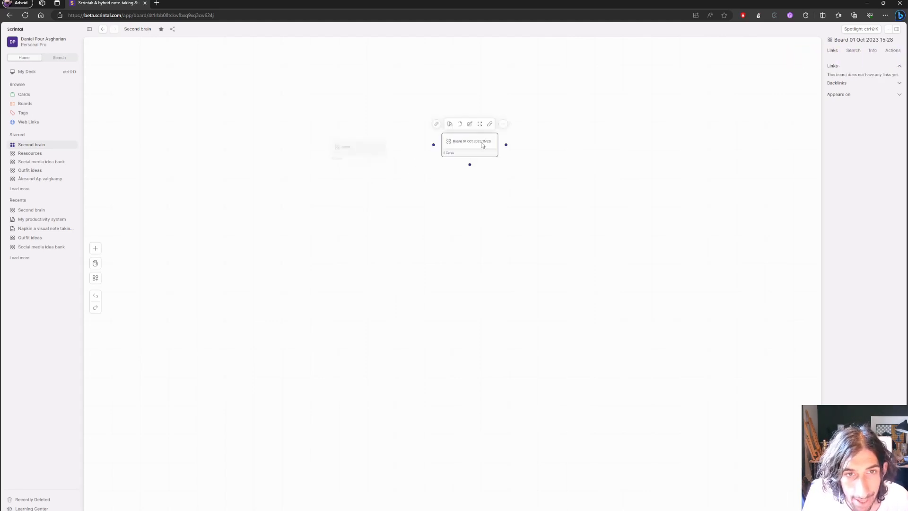
double_click(482, 145)
double_click(165, 30)
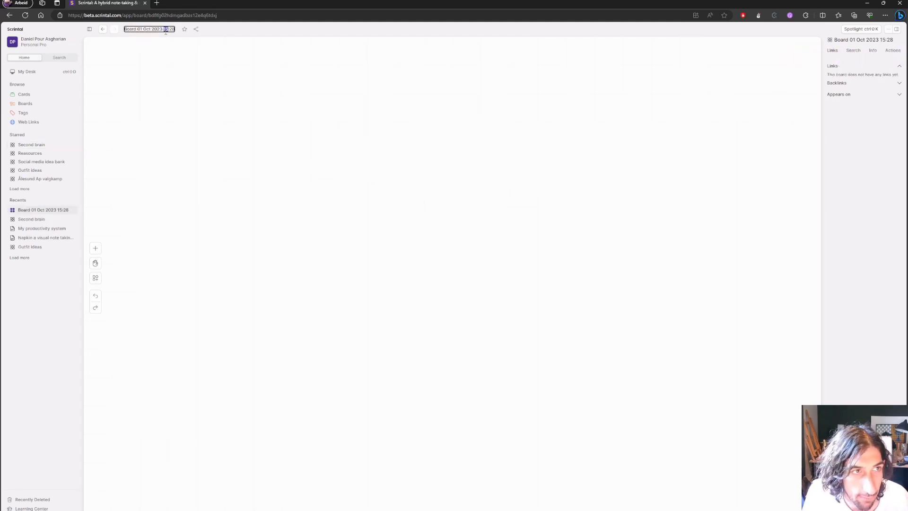
triple_click(166, 30)
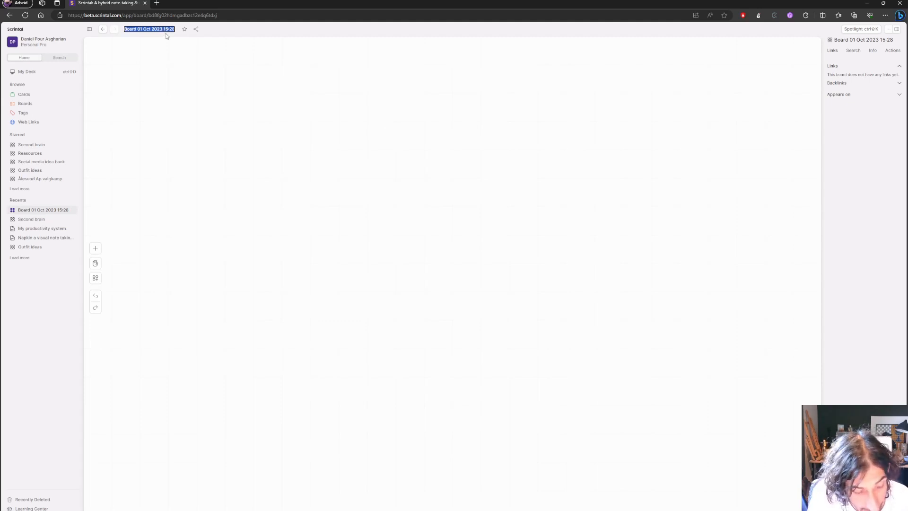
type("Reasou")
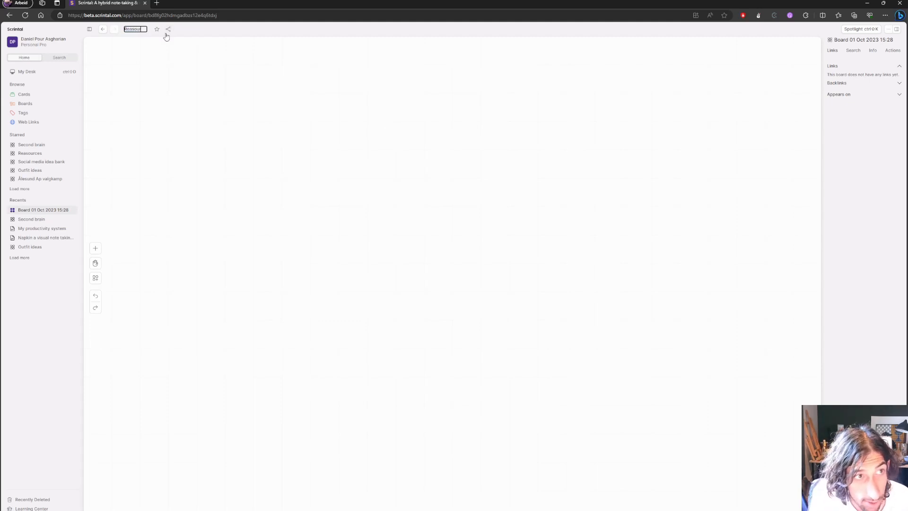
type("rces")
key("Return")
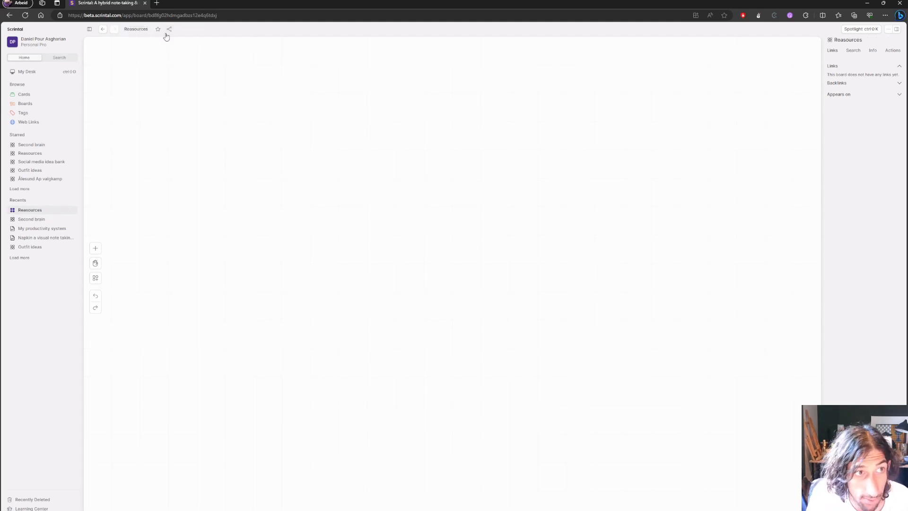
left_click(103, 28)
left_click_drag(465, 149, 425, 151)
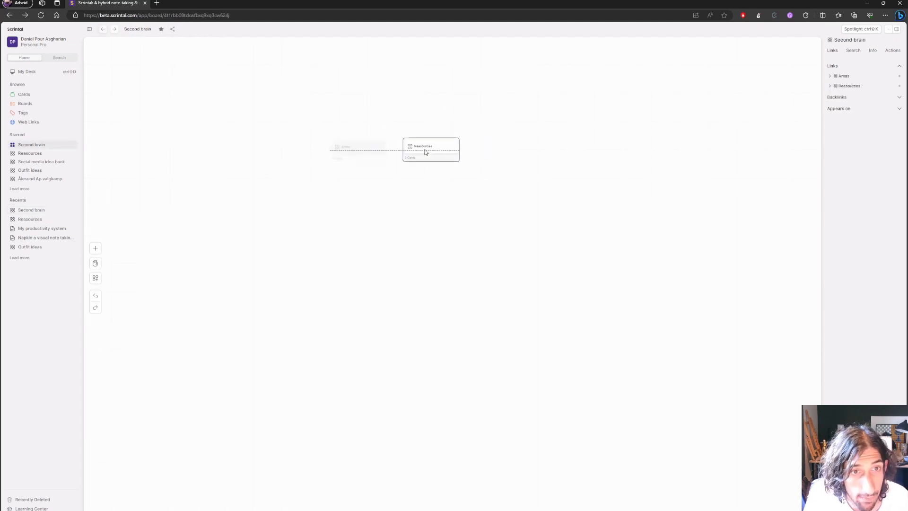
Create a nested board named Projects and place it directly below the Areas board on the Second brain canvas
right_click(345, 185)
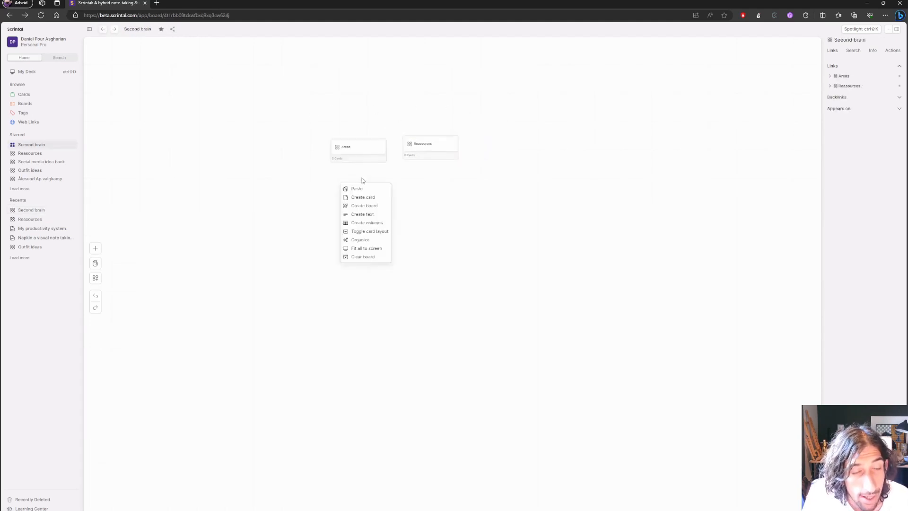
left_click(367, 206)
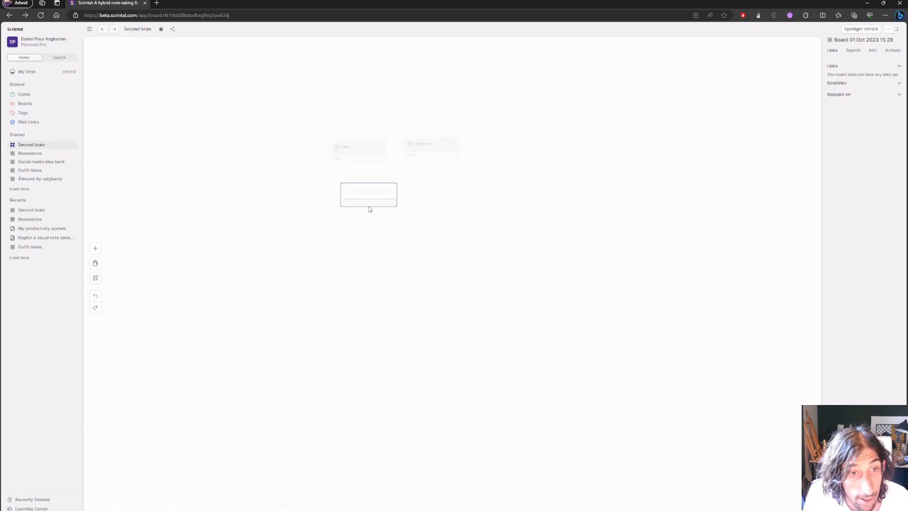
double_click(374, 191)
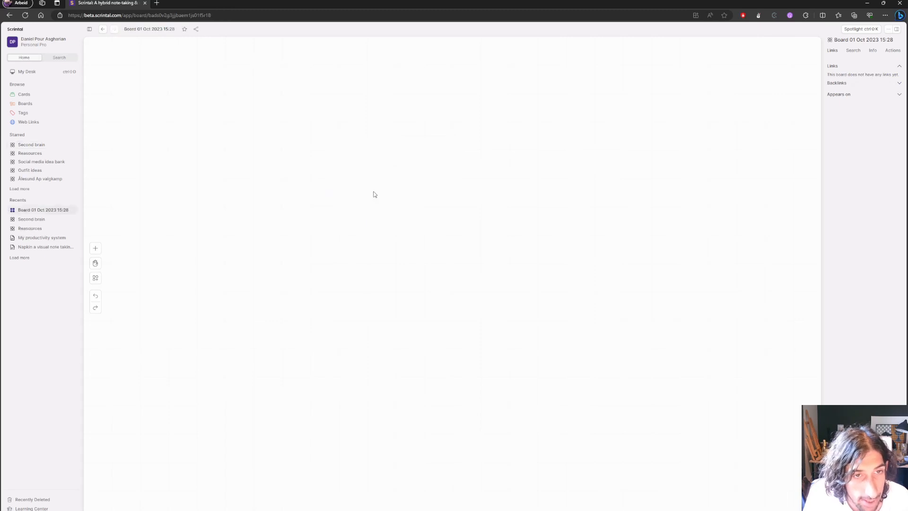
double_click(154, 29)
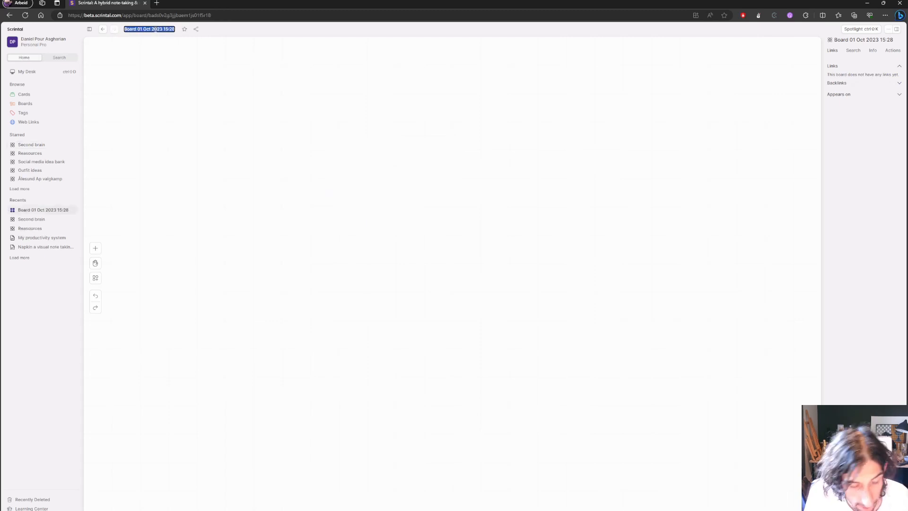
type("Projects")
key("Return")
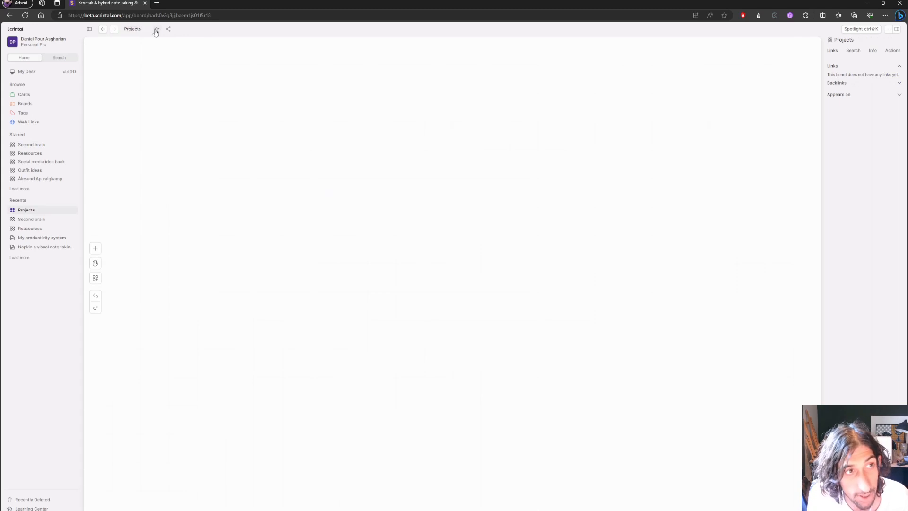
left_click(103, 29)
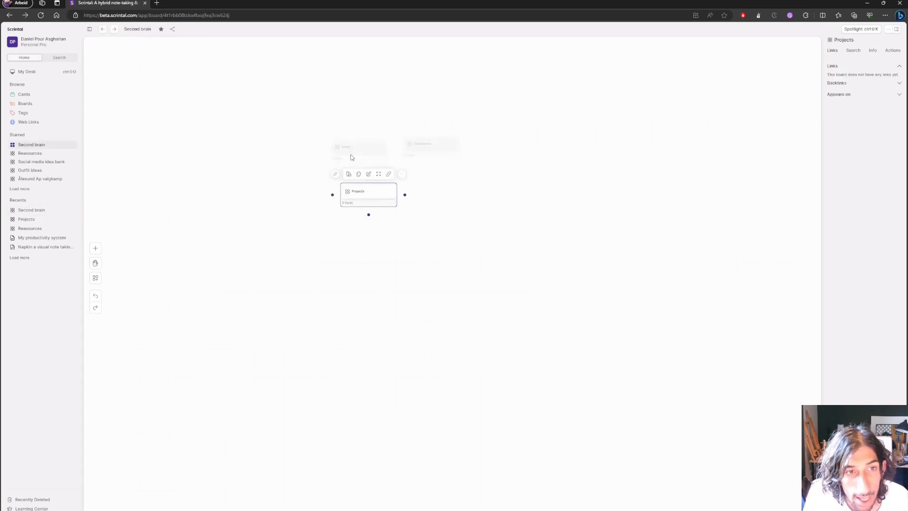
left_click_drag(379, 196, 364, 192)
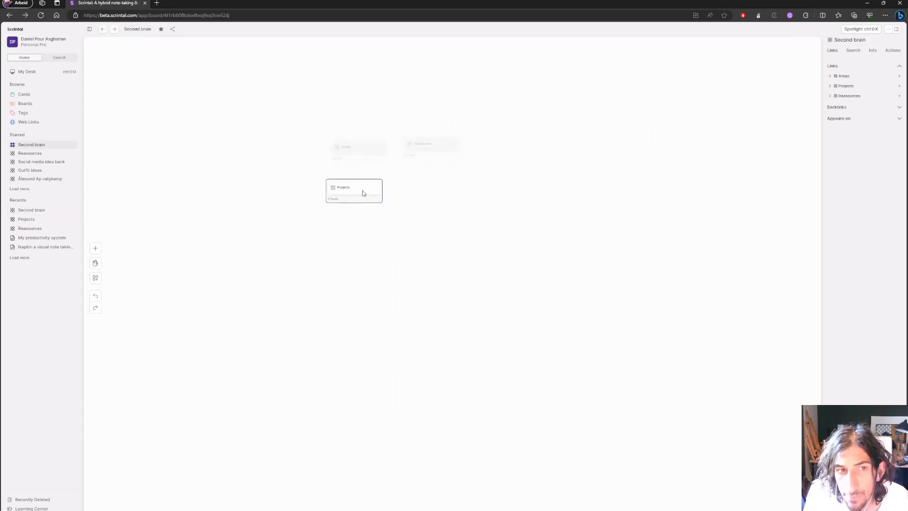
Create a nested board named Archive and place it below Ressources, level with the Projects board
right_click(427, 183)
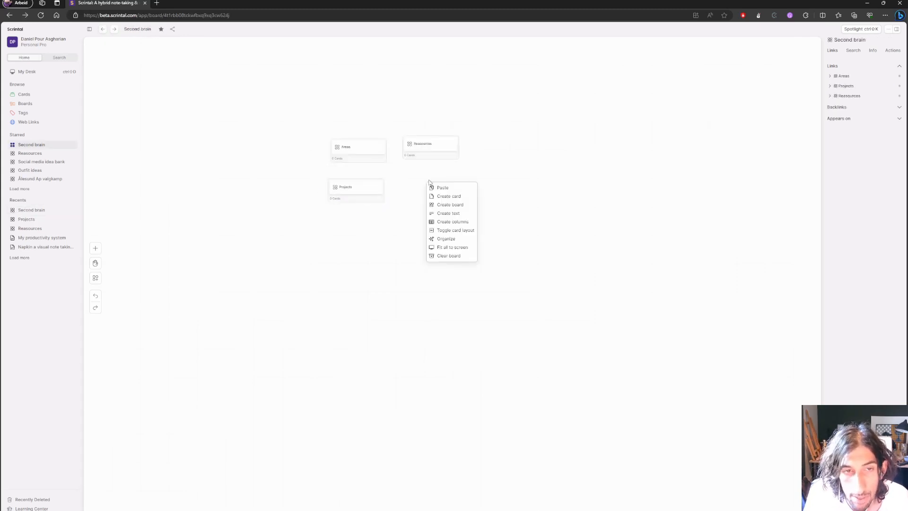
left_click(459, 205)
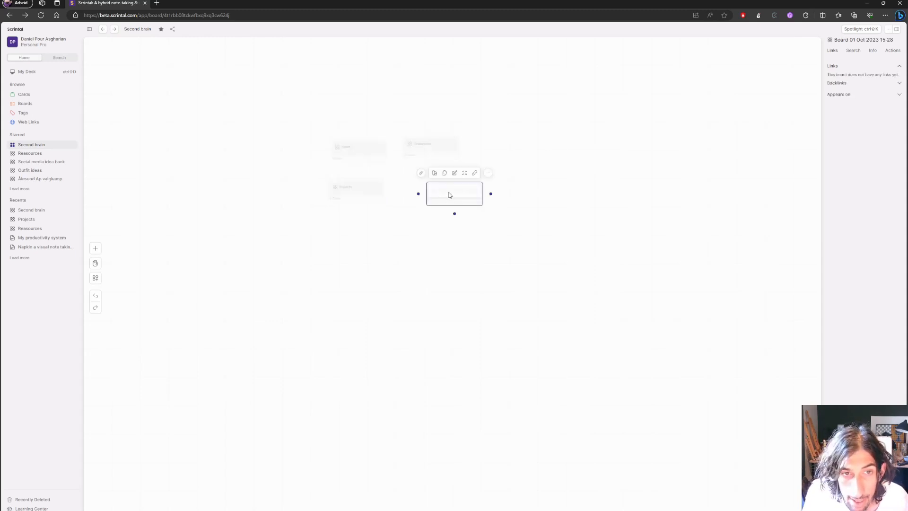
double_click(450, 193)
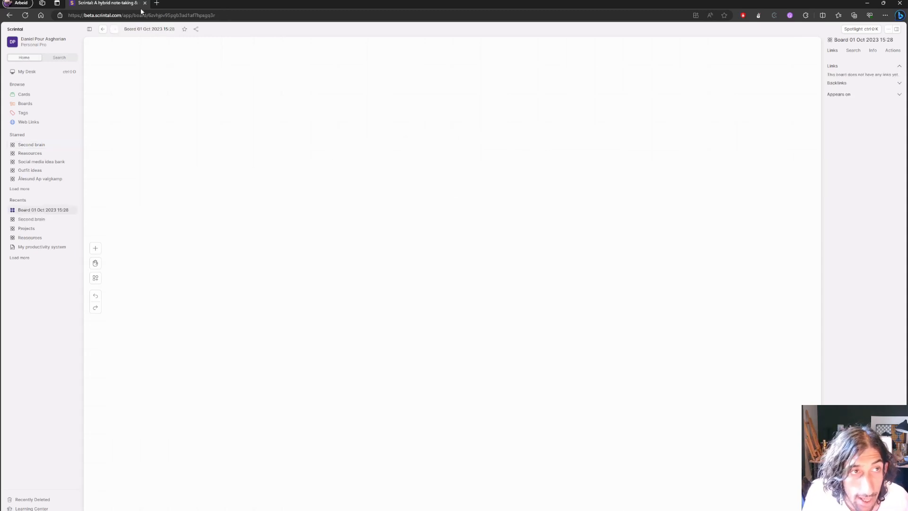
double_click(147, 29)
key("ctrl+a")
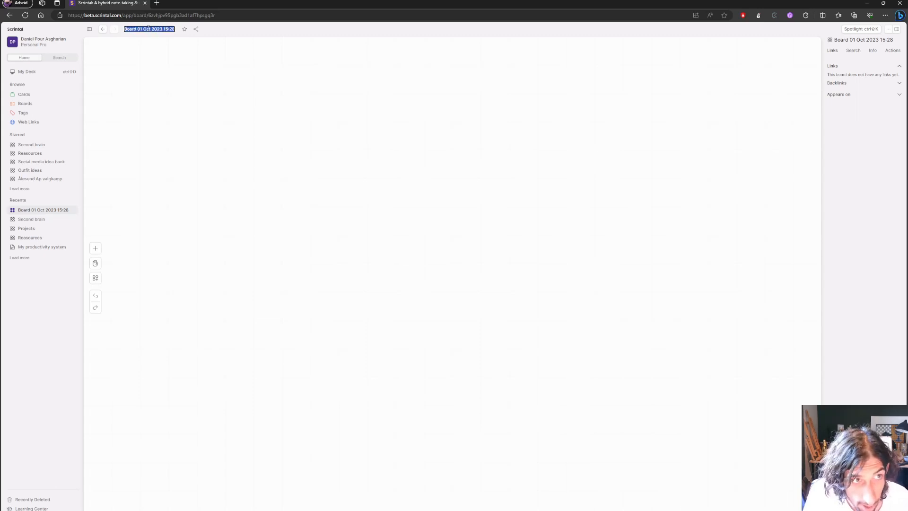
type("Archiv")
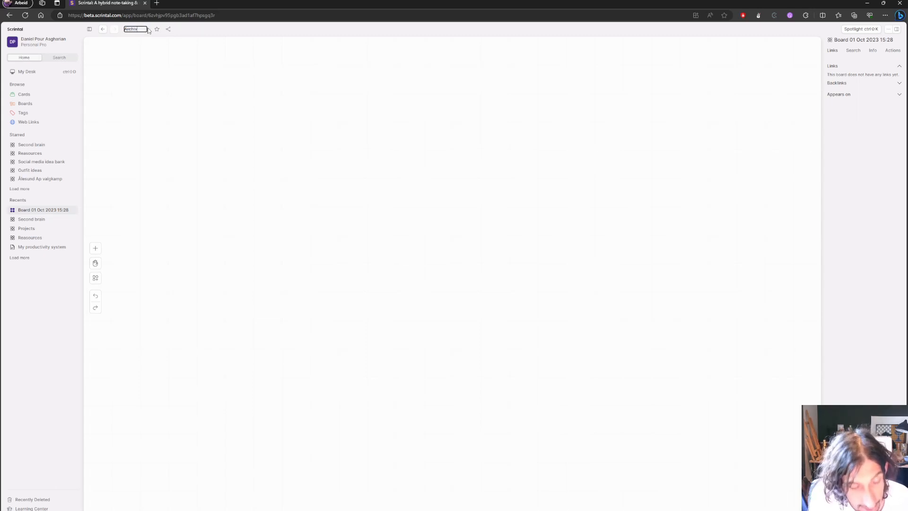
type("e")
key("Return")
left_click(103, 29)
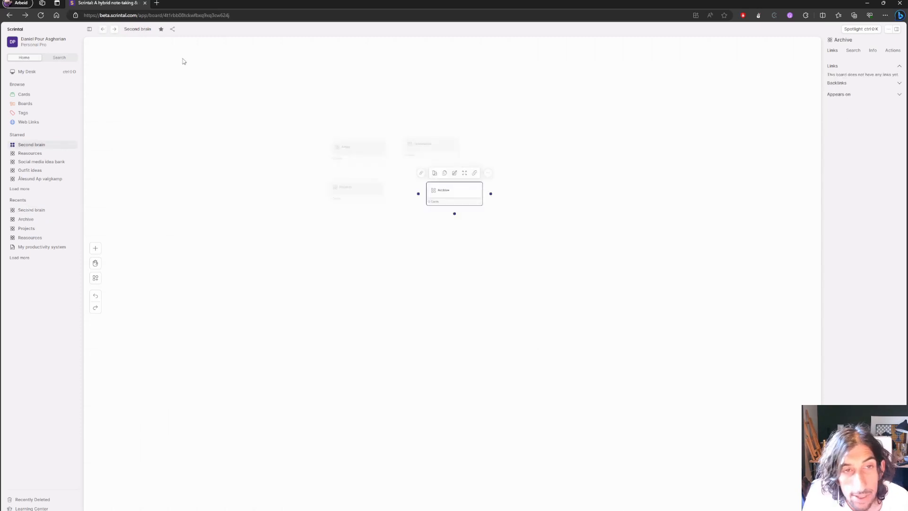
left_click_drag(461, 193, 446, 192)
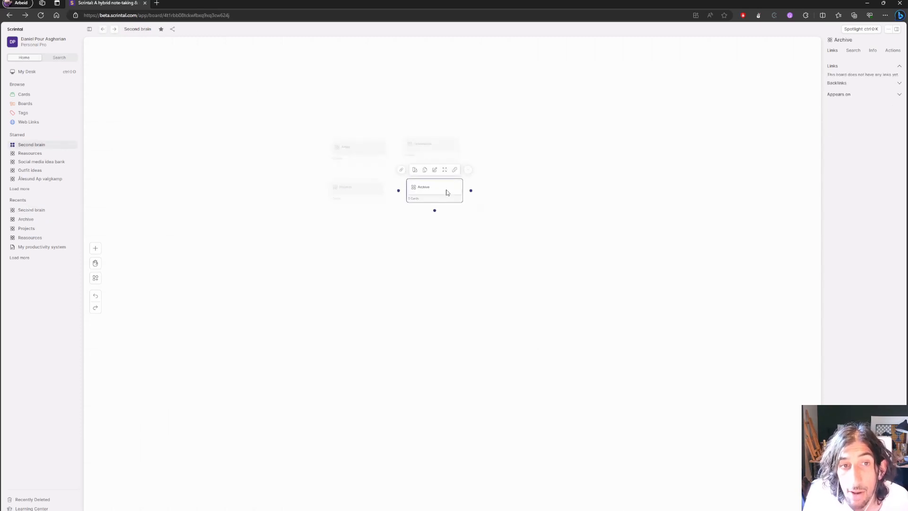
left_click(485, 147)
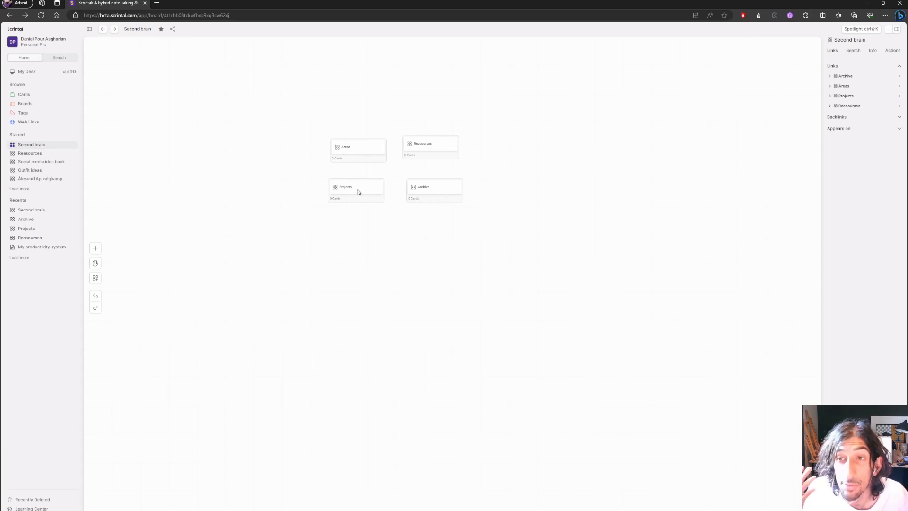
Align the Areas board level with the Ressources board and check the Archive entry among the board's links
mouse_move(369, 157)
left_mouse_down()
mouse_move(364, 124)
mouse_move(391, 111)
mouse_move(354, 148)
mouse_move(365, 156)
left_mouse_up()
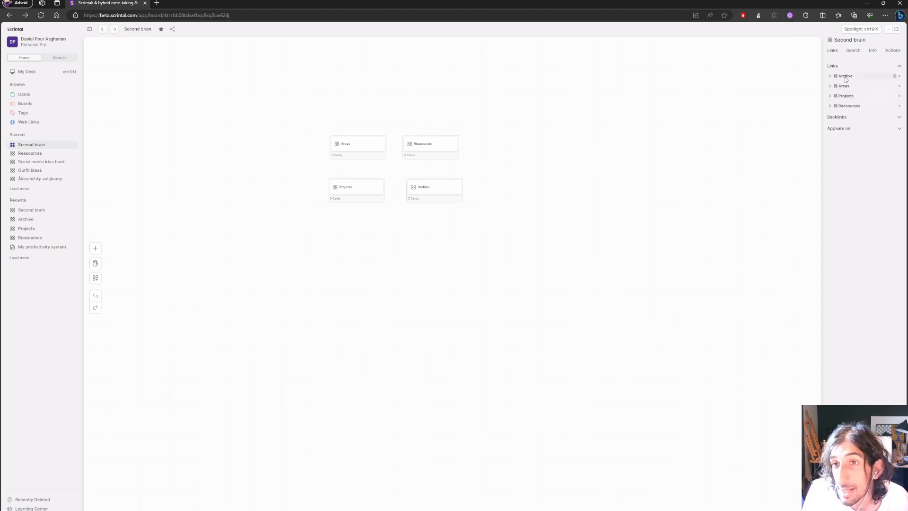
left_click(829, 77)
left_click(829, 76)
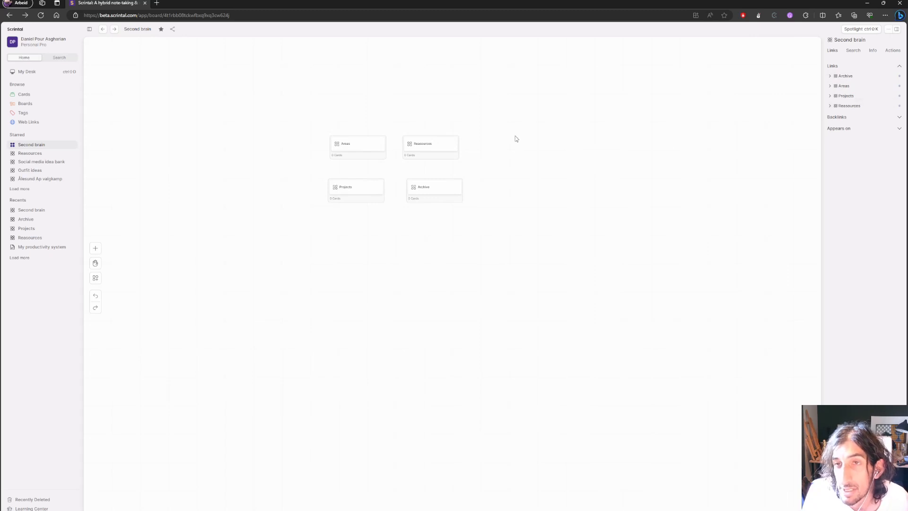
Examine the Second brain board's backlinks, searchable elements and info, and return to its list of links
left_click(899, 117)
left_click(899, 117)
left_click(852, 55)
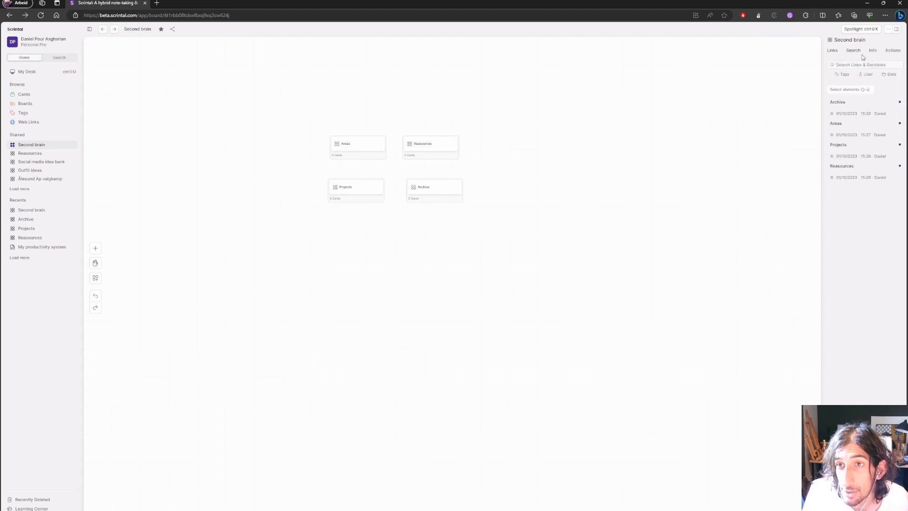
left_click(872, 53)
left_click(832, 51)
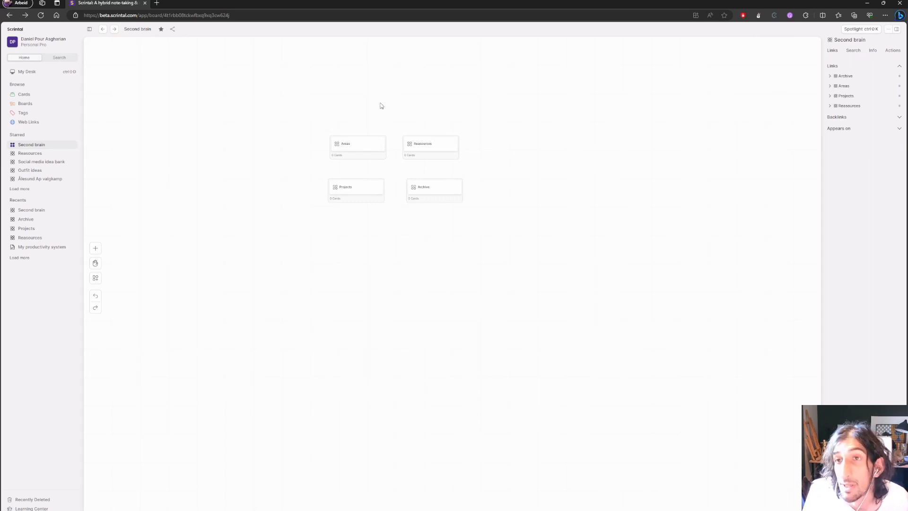
Open the nested Ressources board, check the overview of all cards, and return to the board
left_click(420, 144)
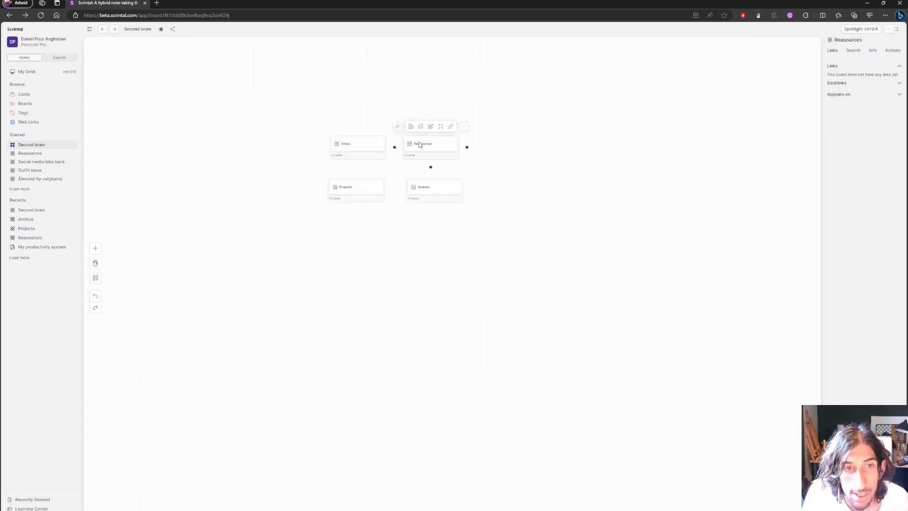
double_click(420, 143)
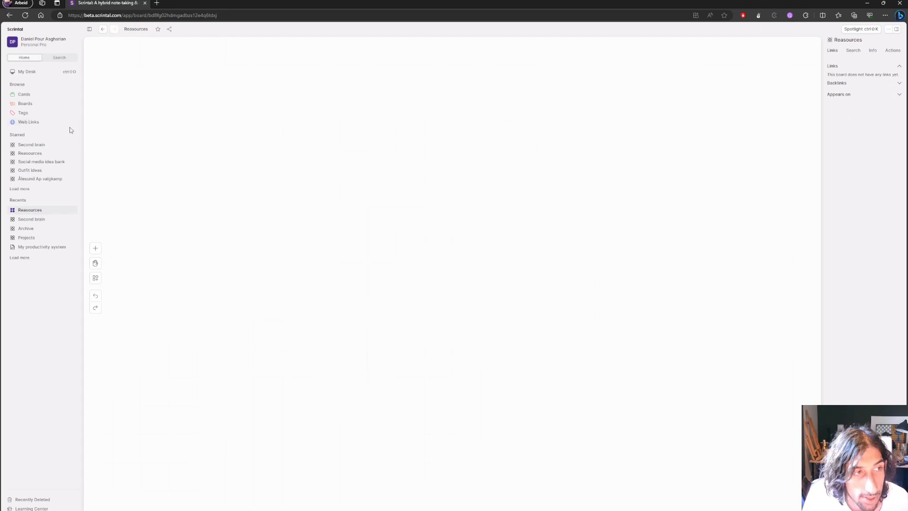
left_click(39, 98)
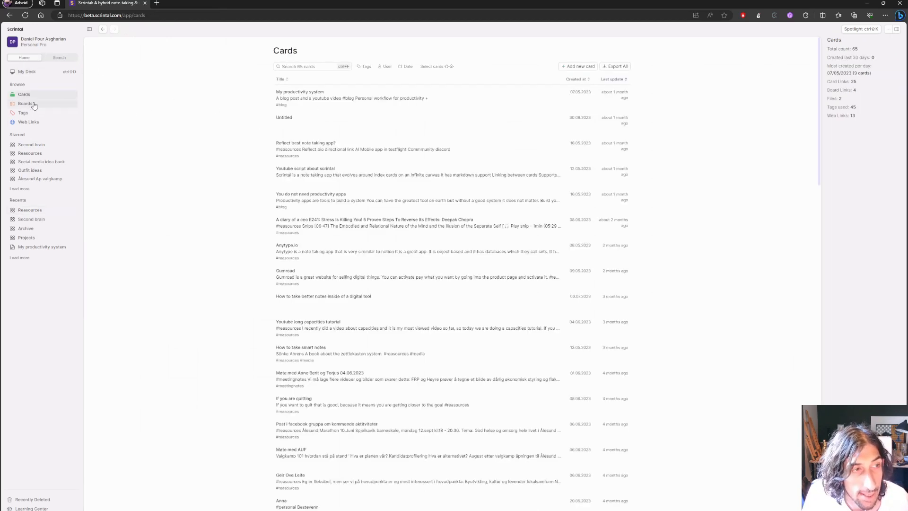
key("alt+Left")
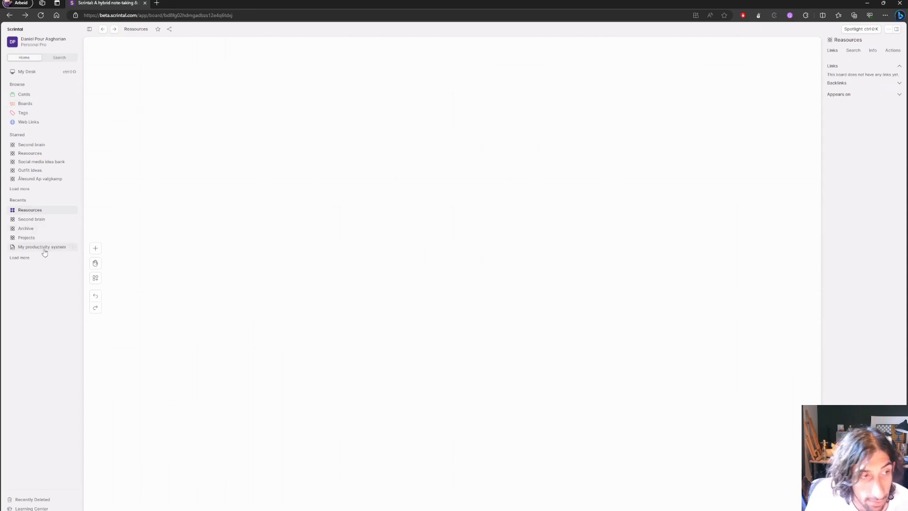
Place the recent cards My productivity system, Napkin a visual note taking app and Anytype.io on Ressources, and connect Napkin to the Anytype.io card below it
left_click(20, 257)
left_click_drag(45, 250, 304, 122)
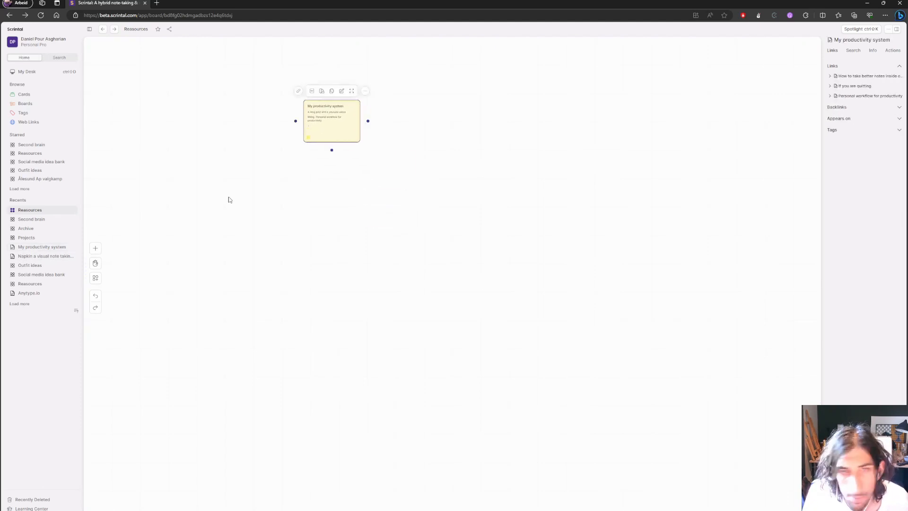
left_click_drag(377, 189, 489, 125)
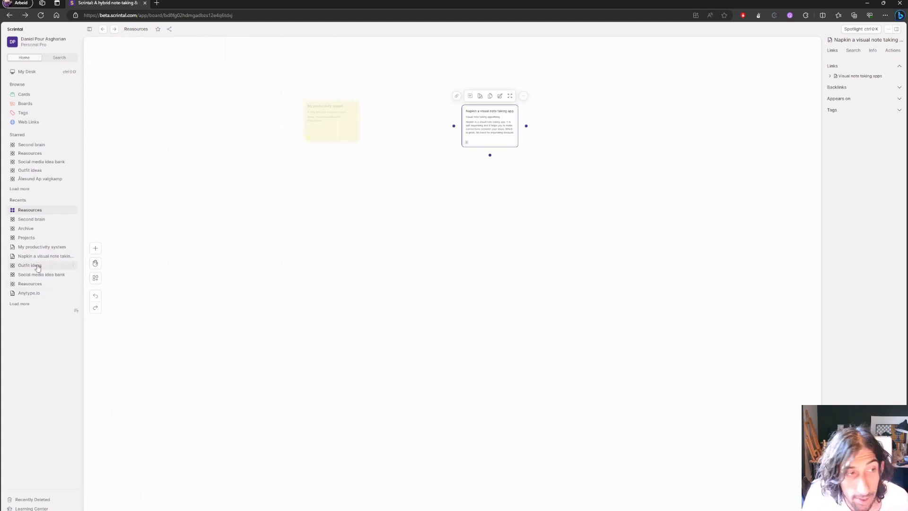
left_click_drag(34, 293, 471, 182)
left_click(420, 174)
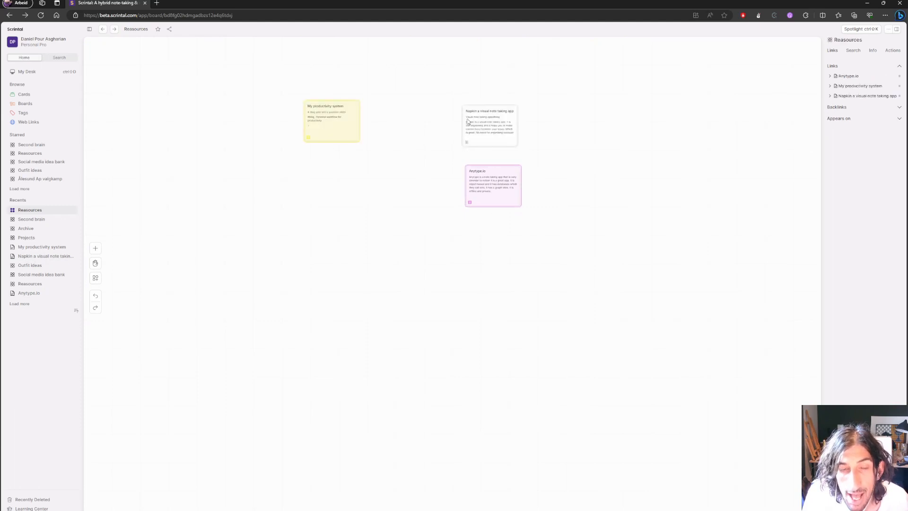
left_click_drag(481, 125, 490, 173)
left_click(503, 128)
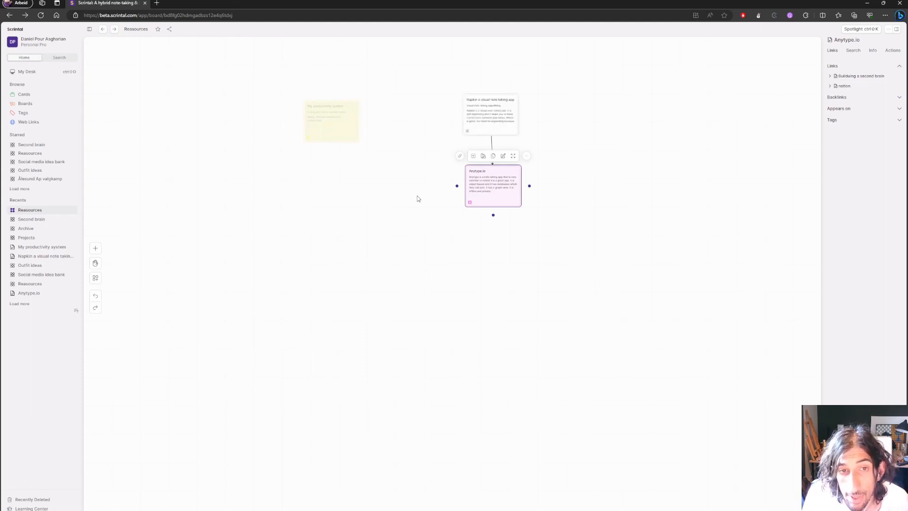
Insert a link to the Napkin a visual note taking app card under the Building a second brain link in the Anytype.io card
double_click(496, 200)
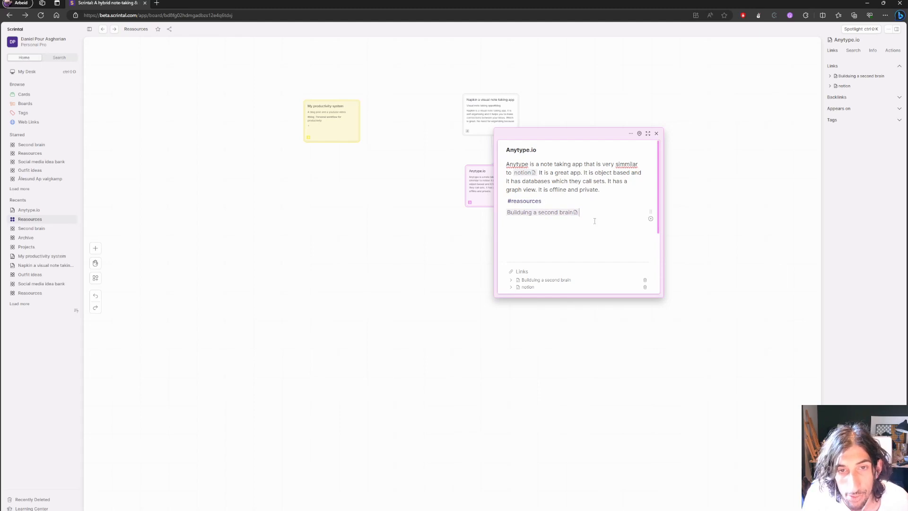
key("Return")
type("/")
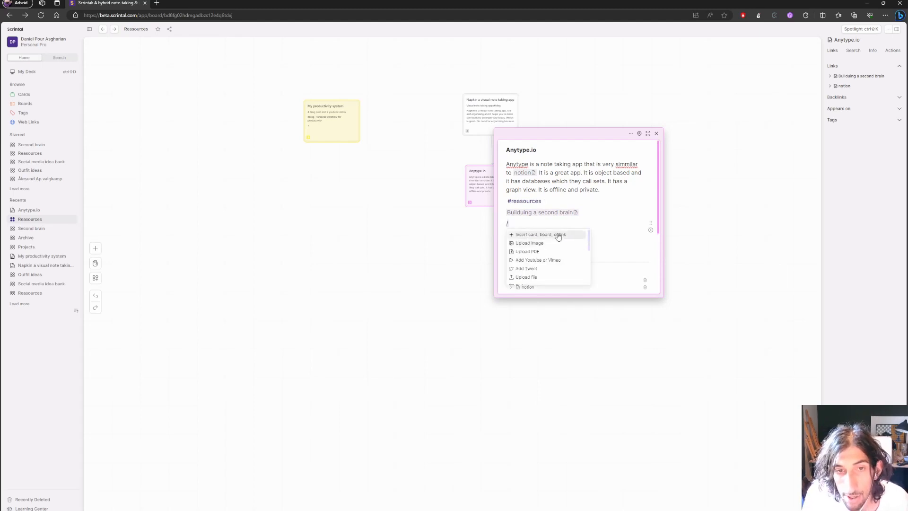
left_click(558, 235)
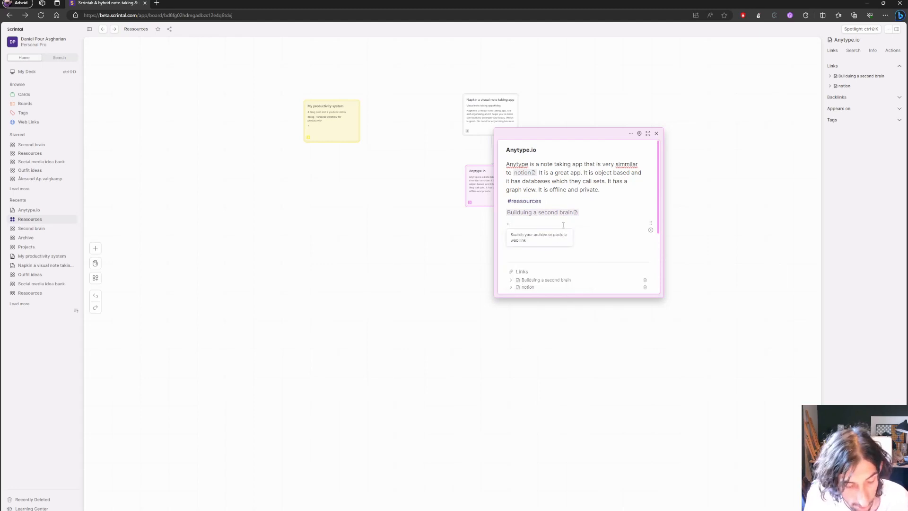
type("napi")
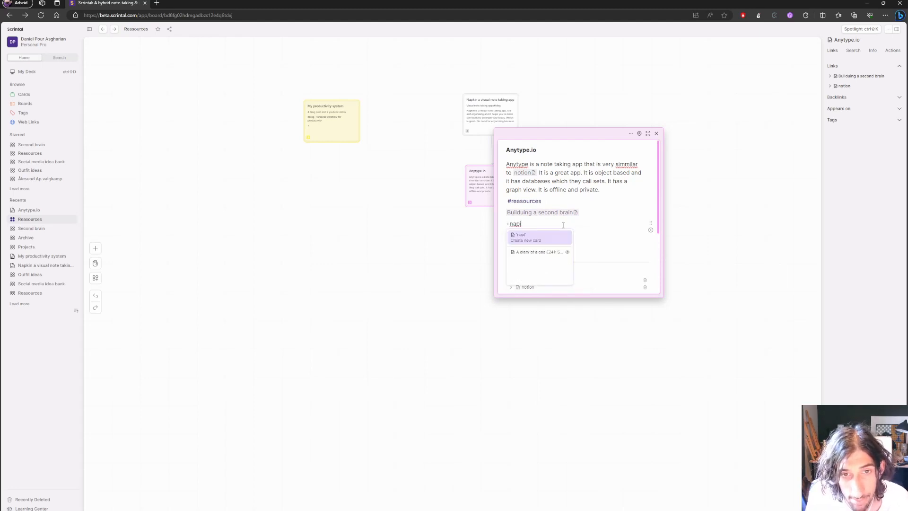
key("BackSpace")
key("BackSpace")
key("Down")
key("Return")
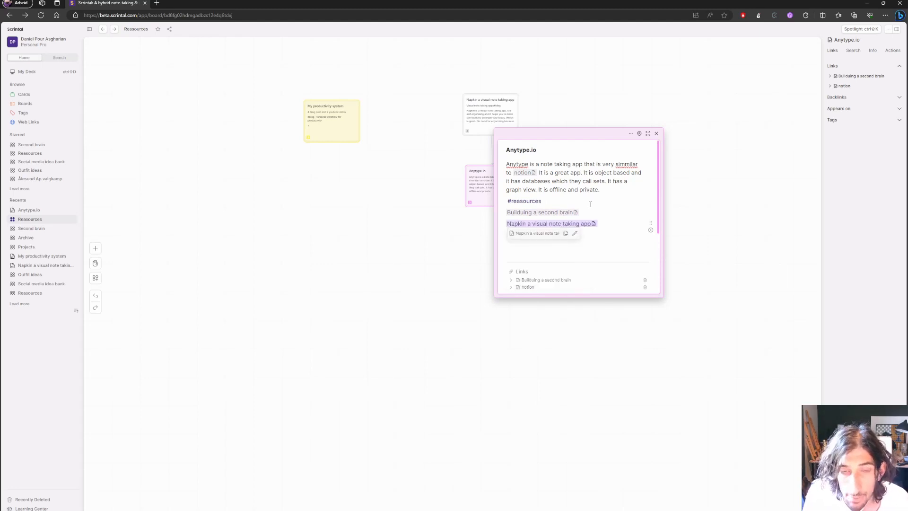
Check the Napkin card through its new link, close both cards, and move My productivity system level with the Napkin card
left_click(569, 226)
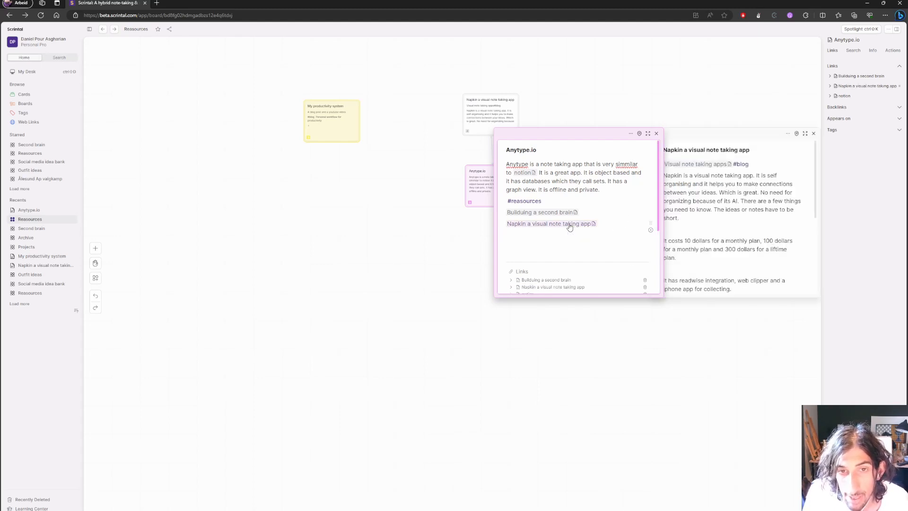
left_click(813, 133)
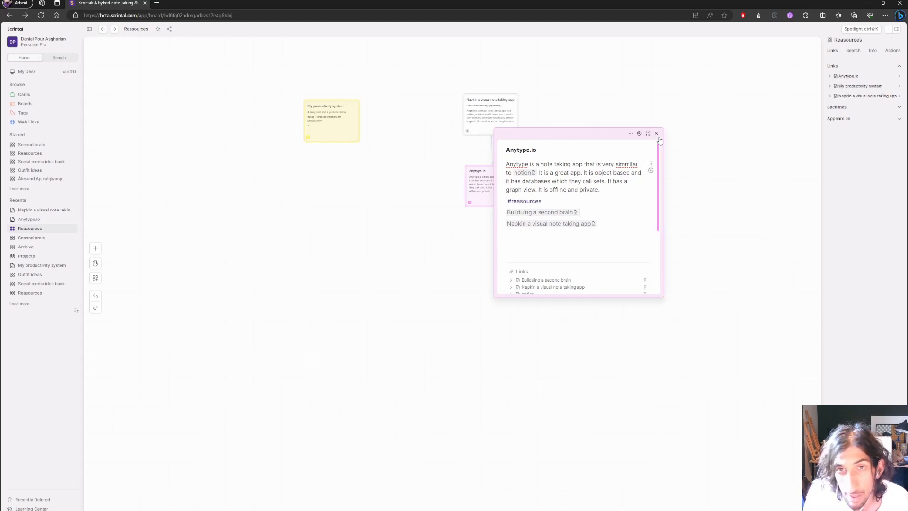
left_click(660, 134)
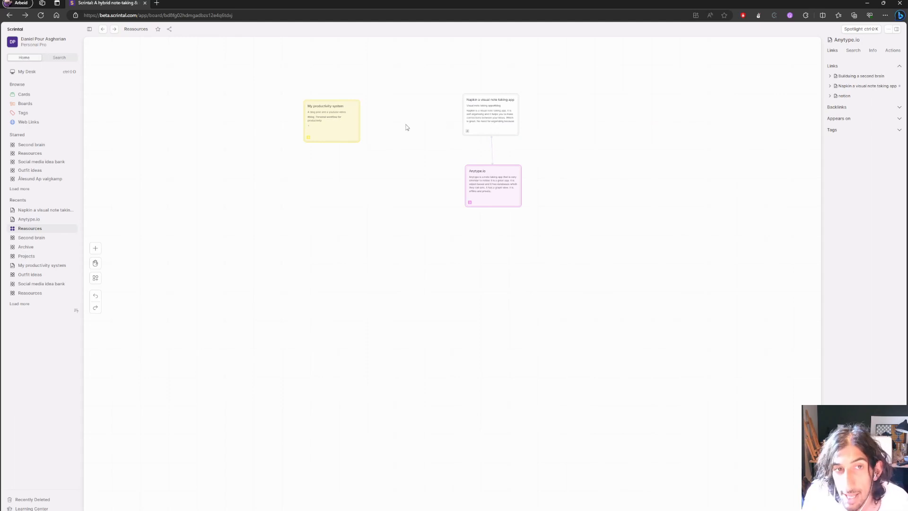
left_click_drag(333, 105, 387, 99)
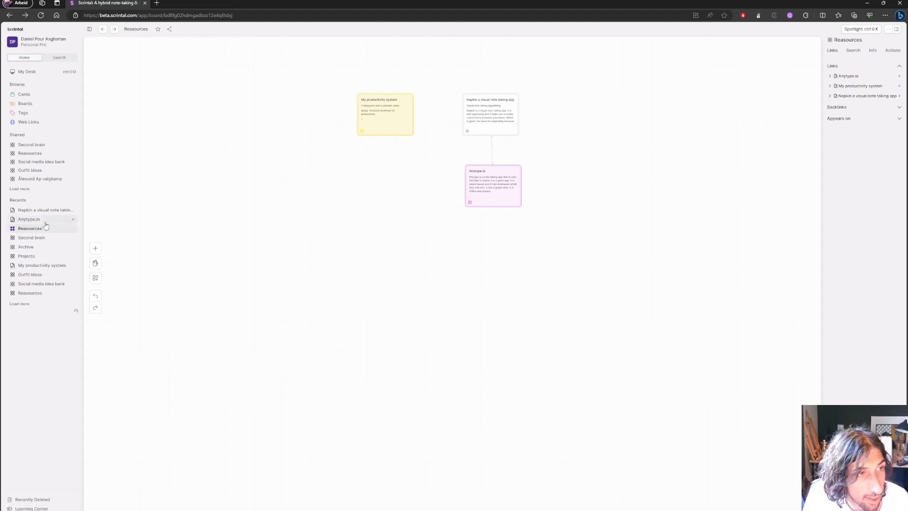
View the older starred resources board, and return through Second brain to the nested Ressources board to compare them
left_click(34, 156)
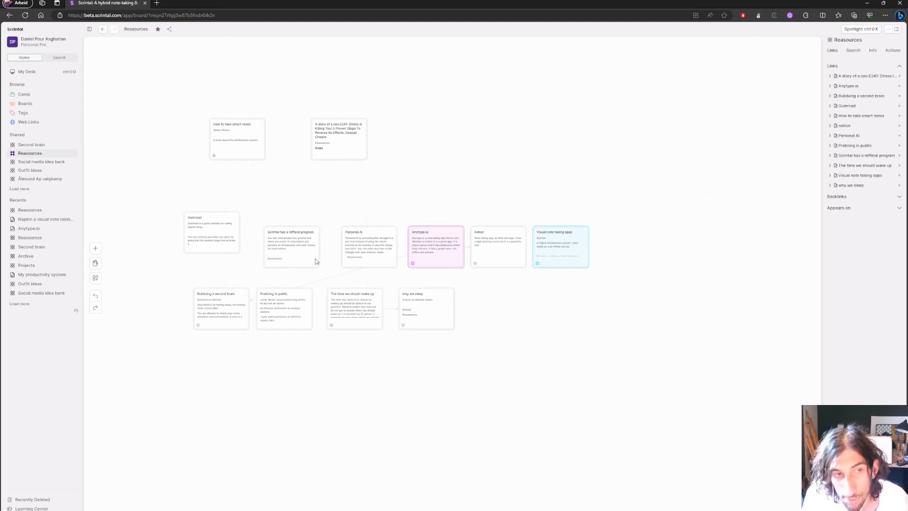
left_click(31, 144)
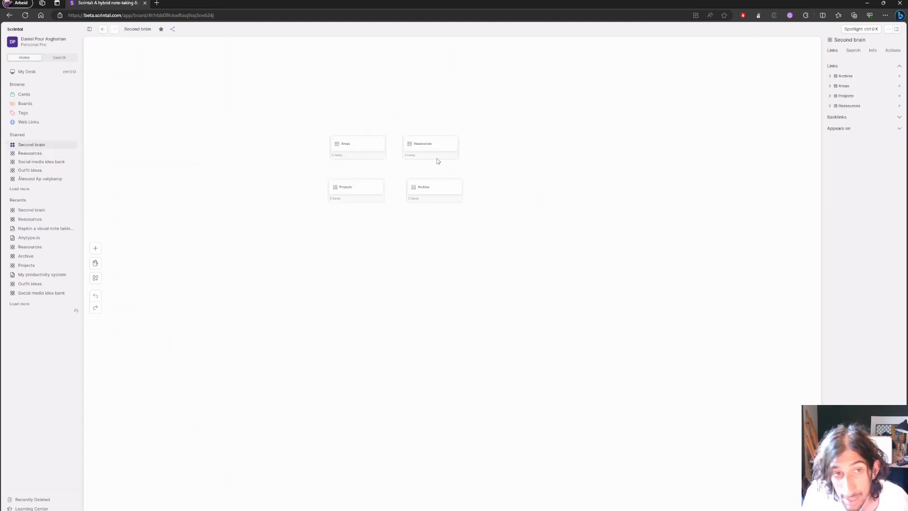
double_click(429, 148)
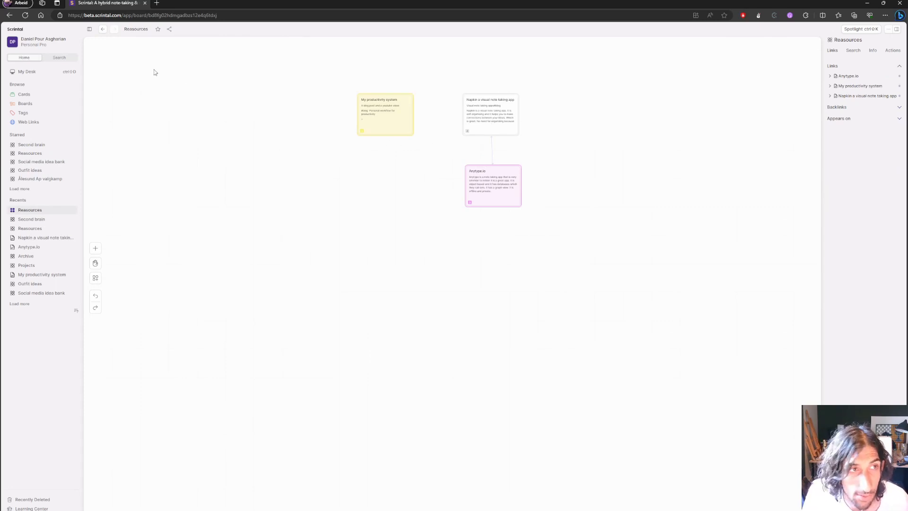
Create a nested board on the Areas board of Second brain, open it and name it Personal social media
left_click(102, 29)
double_click(367, 150)
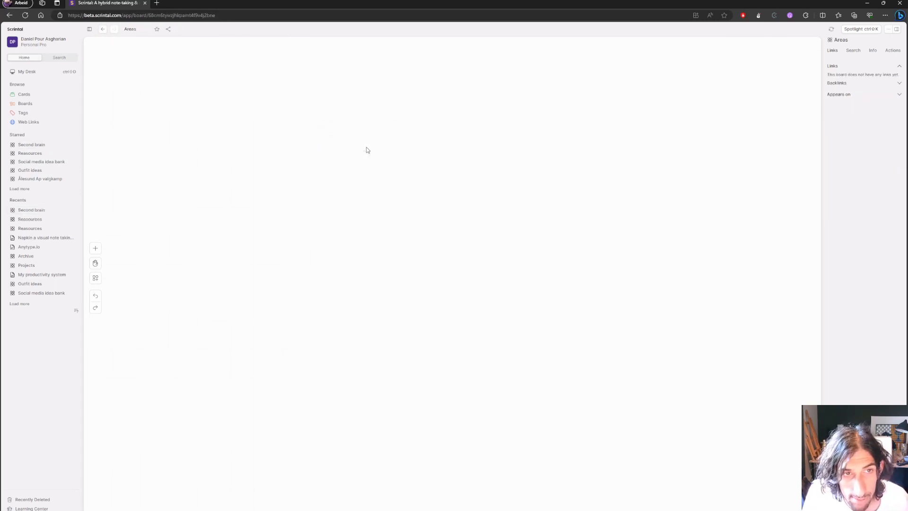
right_click(286, 156)
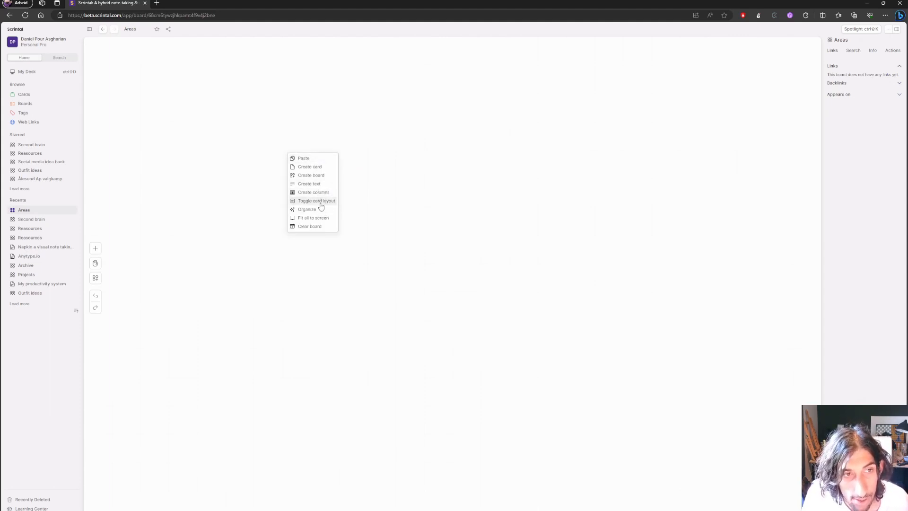
left_click(318, 176)
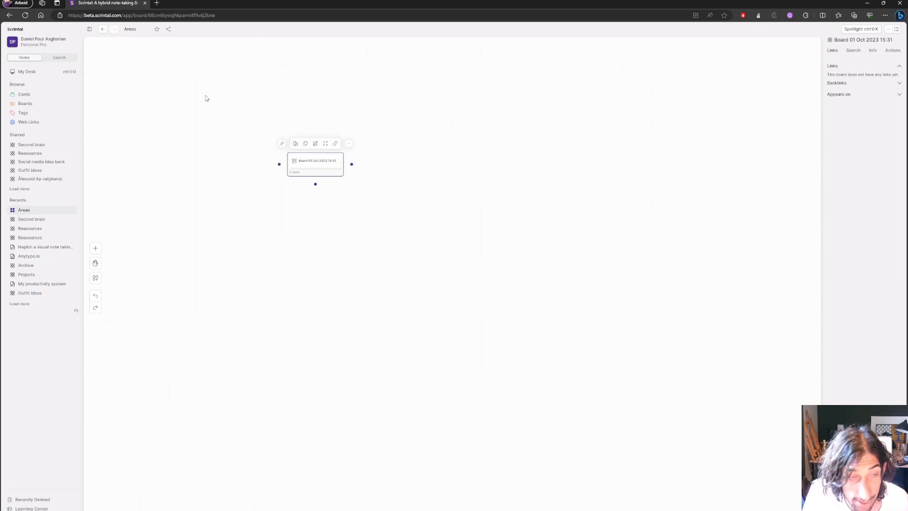
left_click(318, 164)
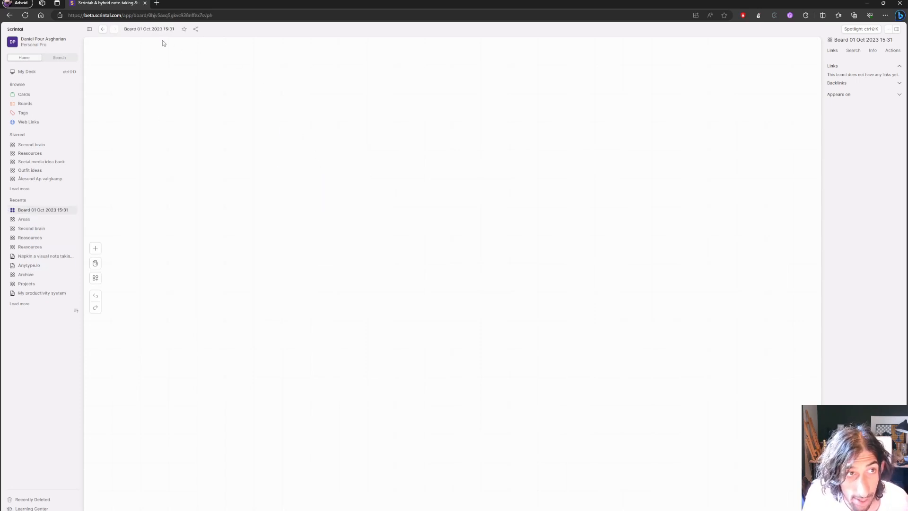
left_click(155, 29)
key("BackSpace")
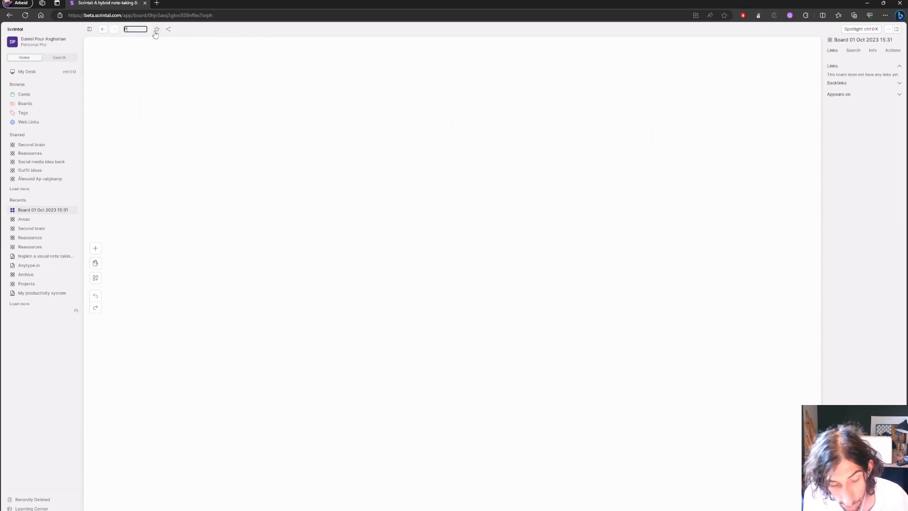
type("Personal social med")
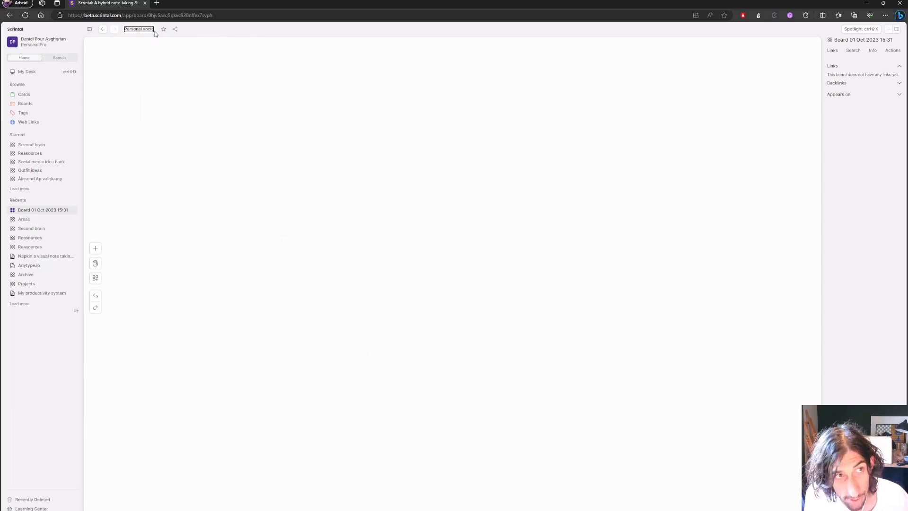
type("ia")
key("Return")
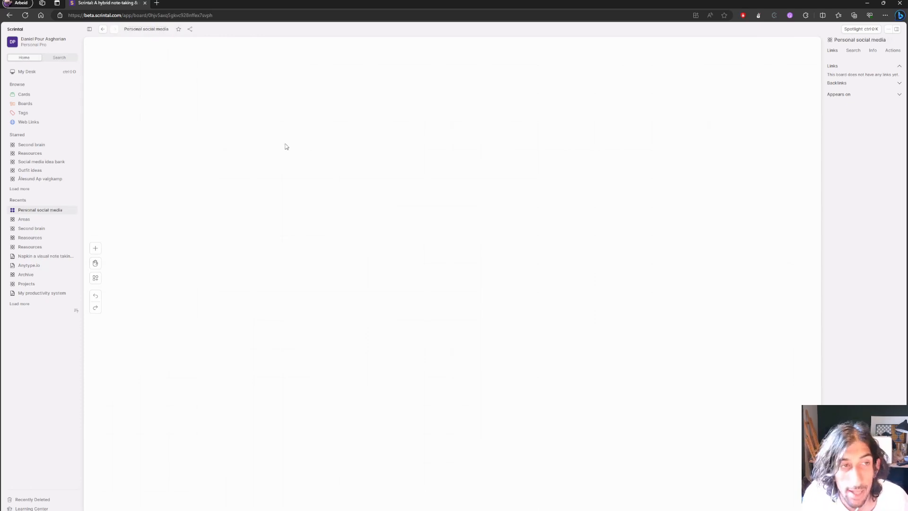
Create a card titled Social media ideas on the Personal social media board and open it for writing
right_click(317, 175)
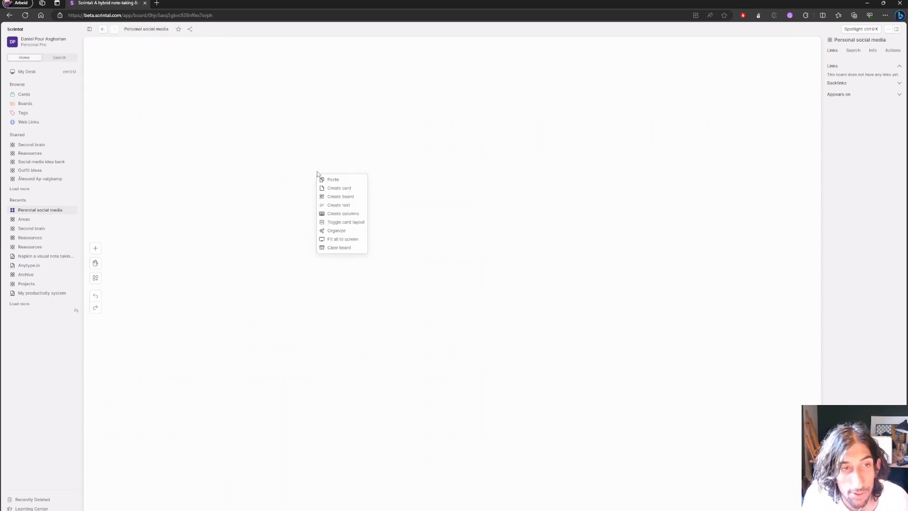
left_click(339, 188)
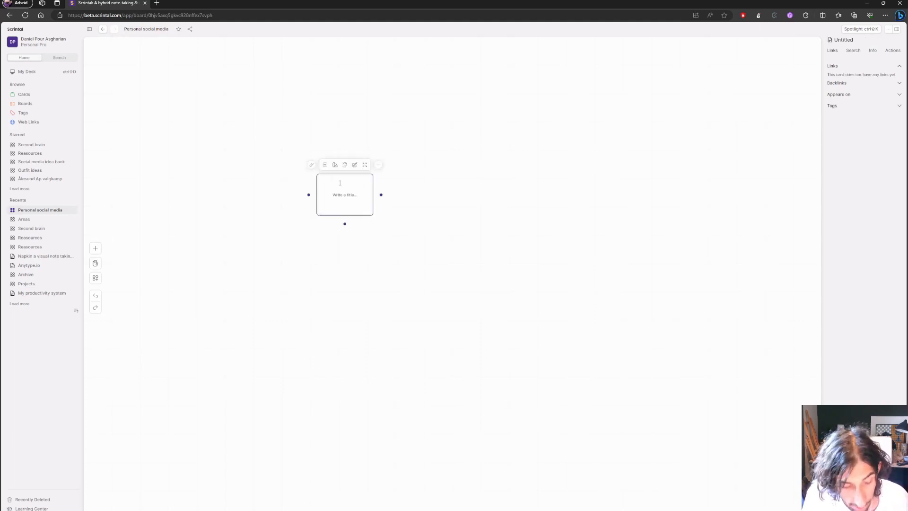
type("social me")
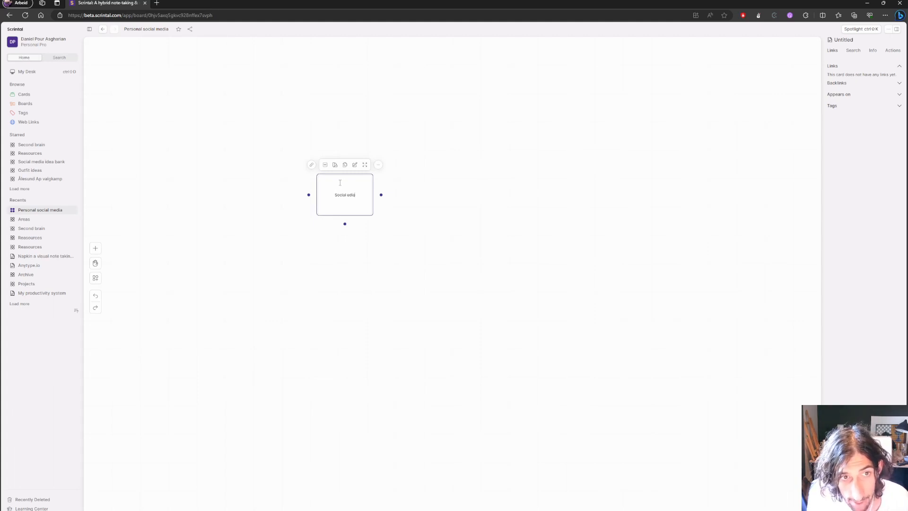
key("BackSpace")
key("BackSpace")
key("BackSpace")
type("ia ideas")
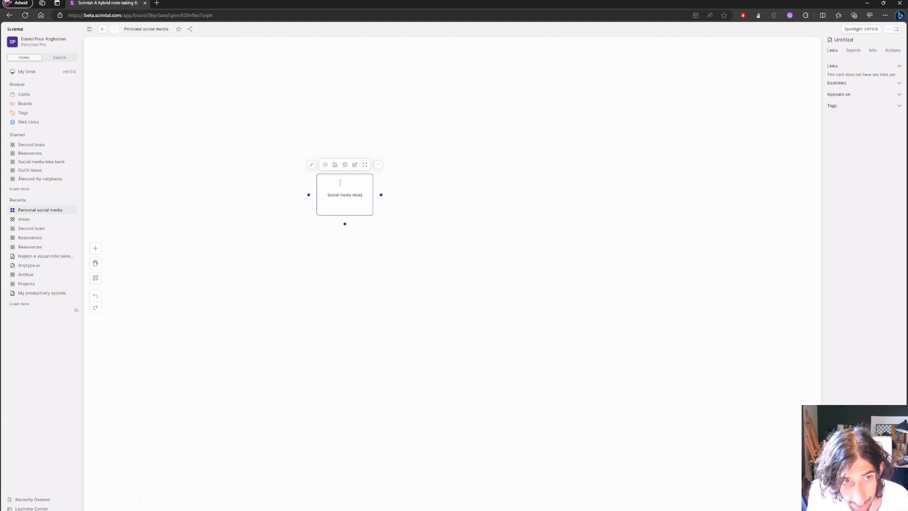
key("Return")
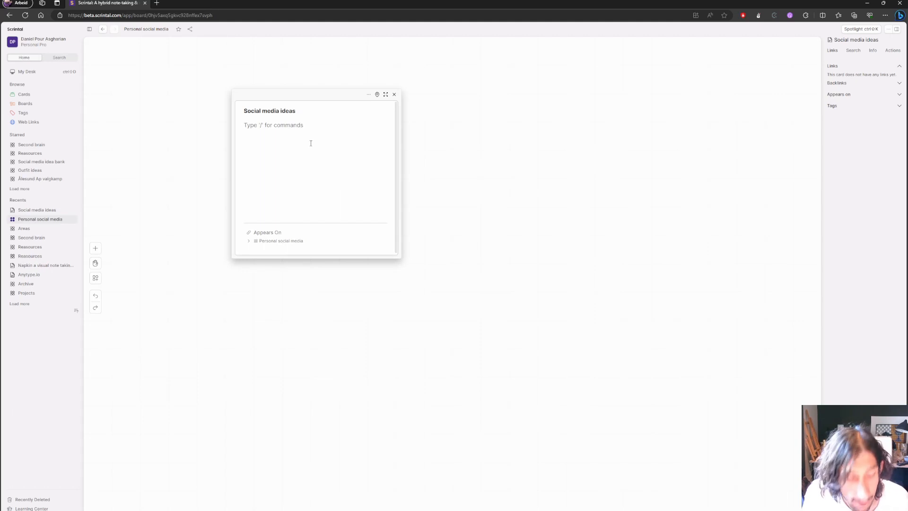
Insert a link to a new card titled Make a video about scrintal in the Social media ideas card
type("/")
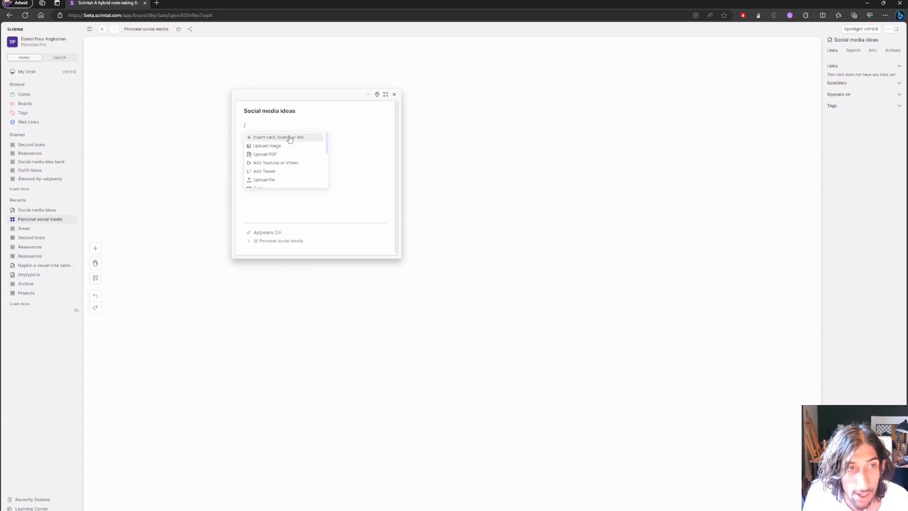
left_click(289, 138)
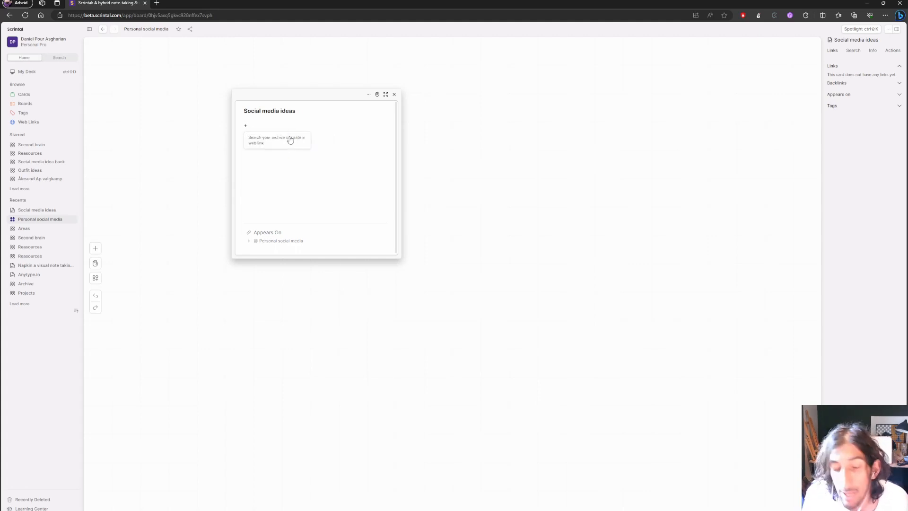
type("Ma")
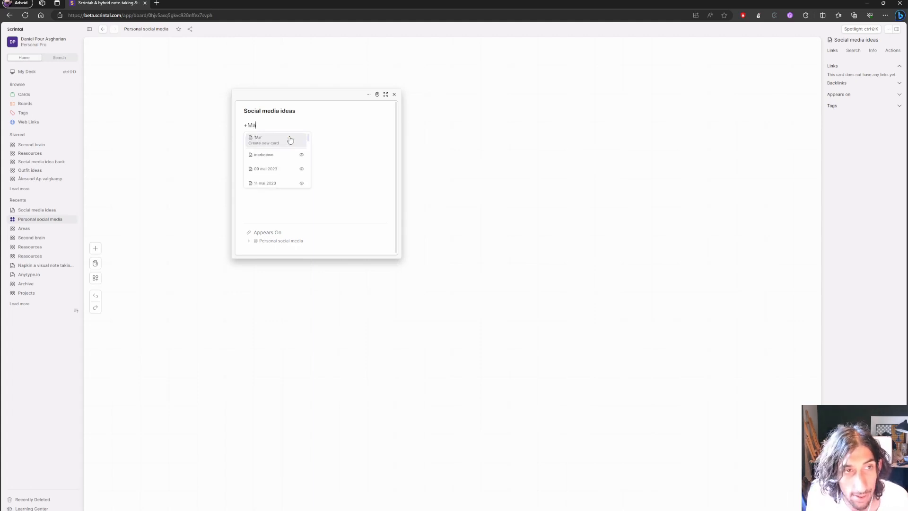
type("ke a vid")
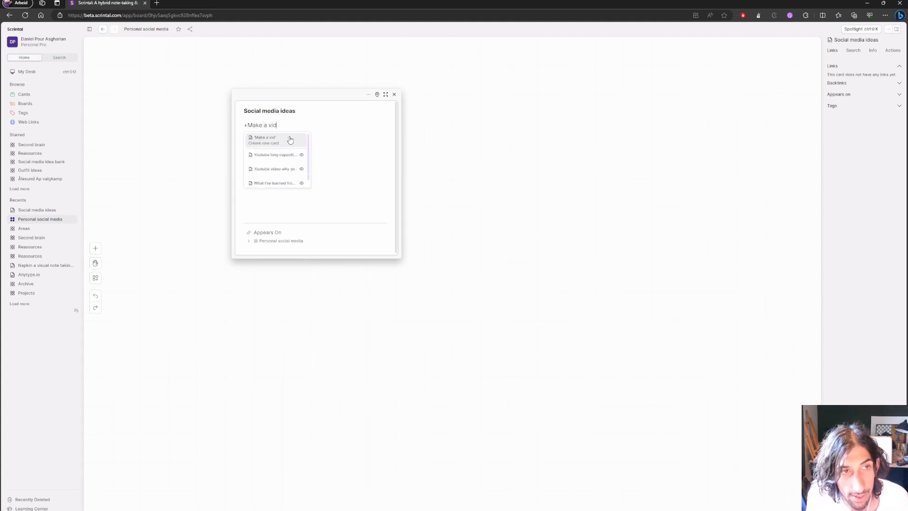
type("eo about scrintal")
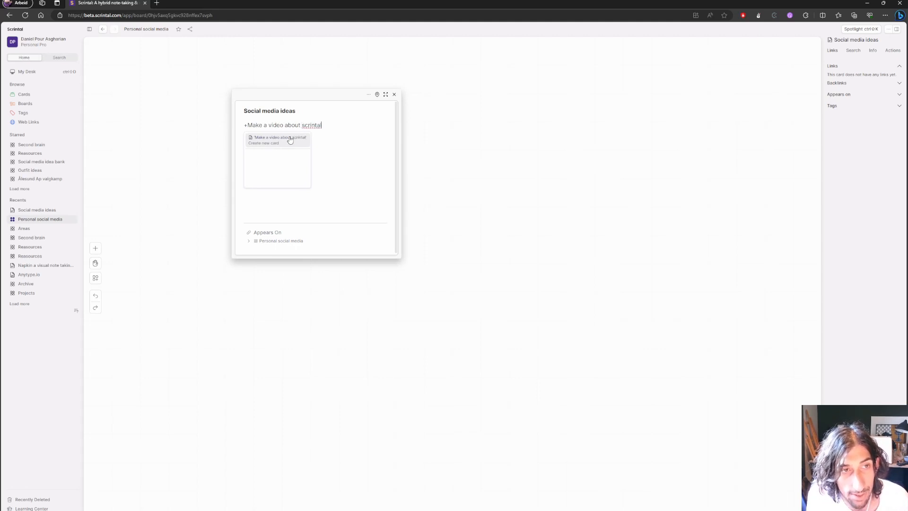
key("Return")
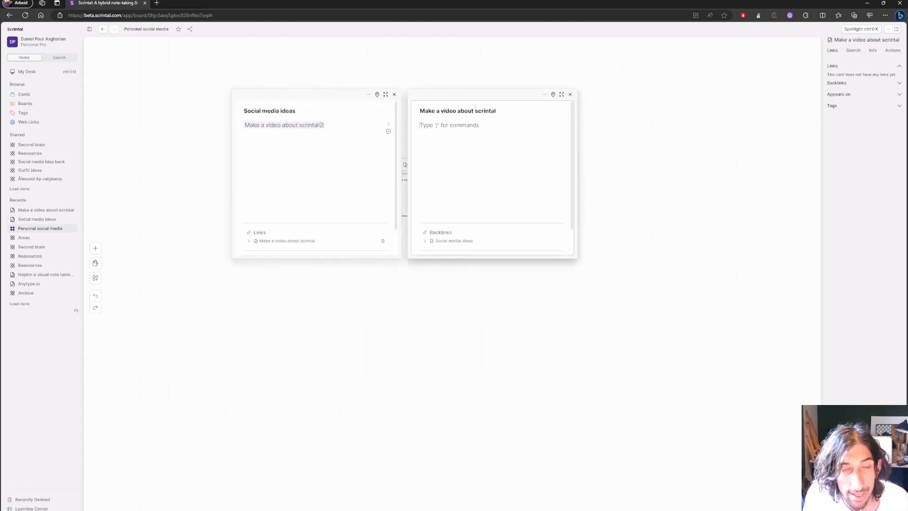
Move the open Make a video about scrintal card away from Social media ideas and close both cards
left_click_drag(493, 98, 597, 130)
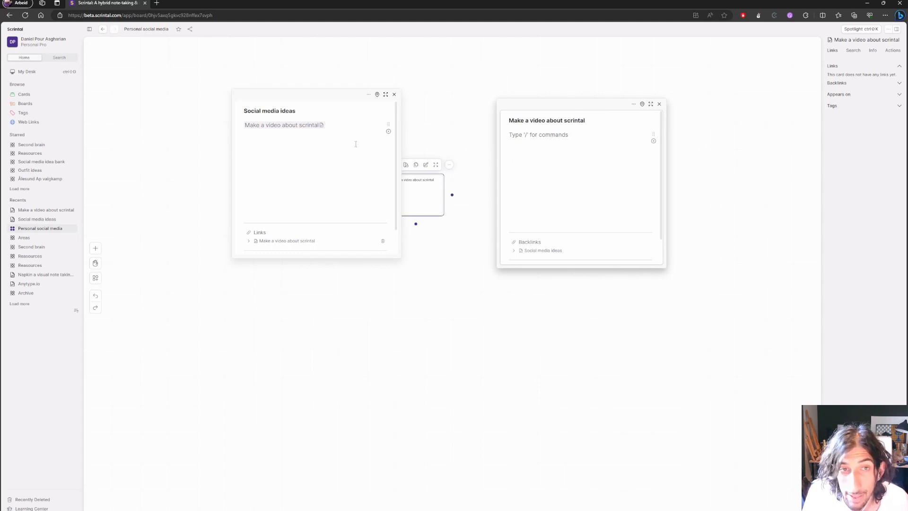
left_click(659, 104)
left_click(393, 94)
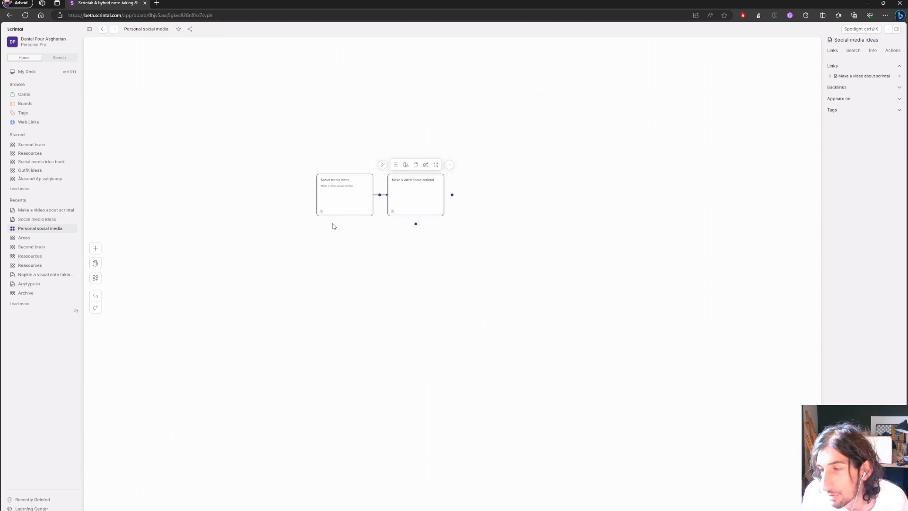
View the actions available for the Make a video about scrintal card on the board, and dismiss them
left_click(449, 165)
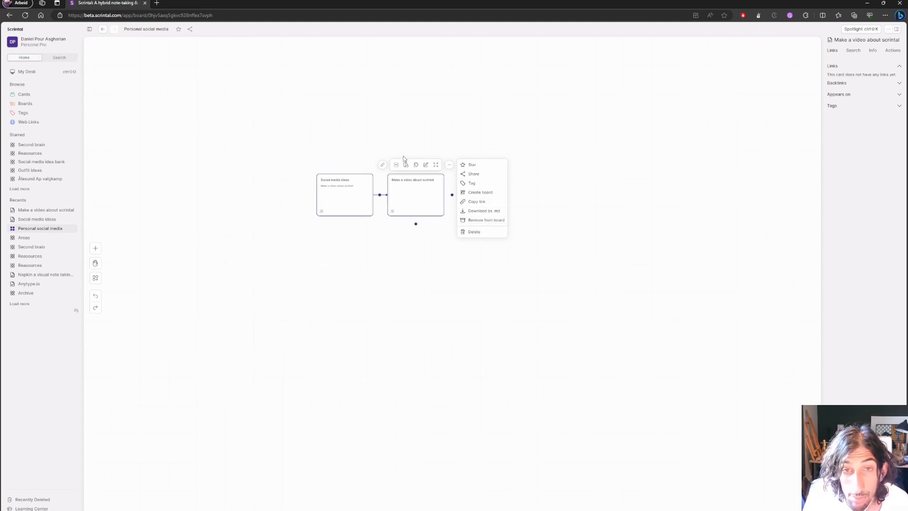
right_click(416, 195)
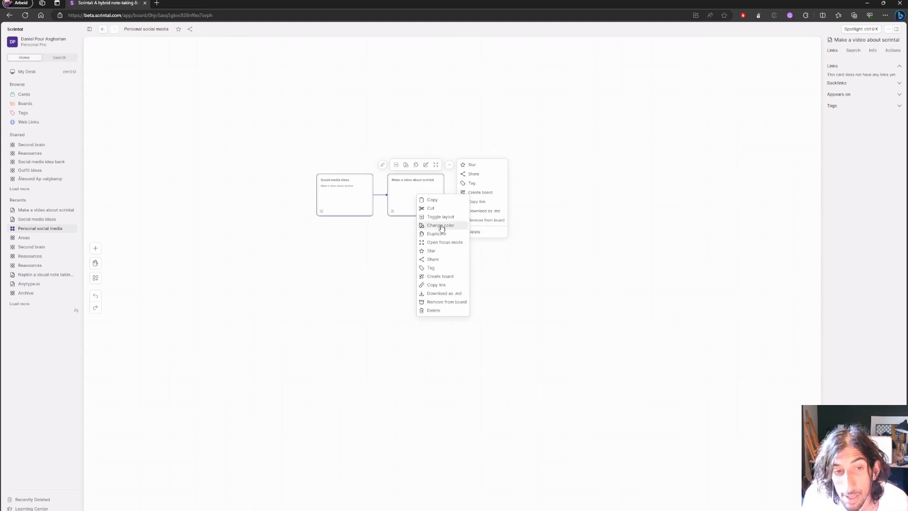
left_click(397, 192)
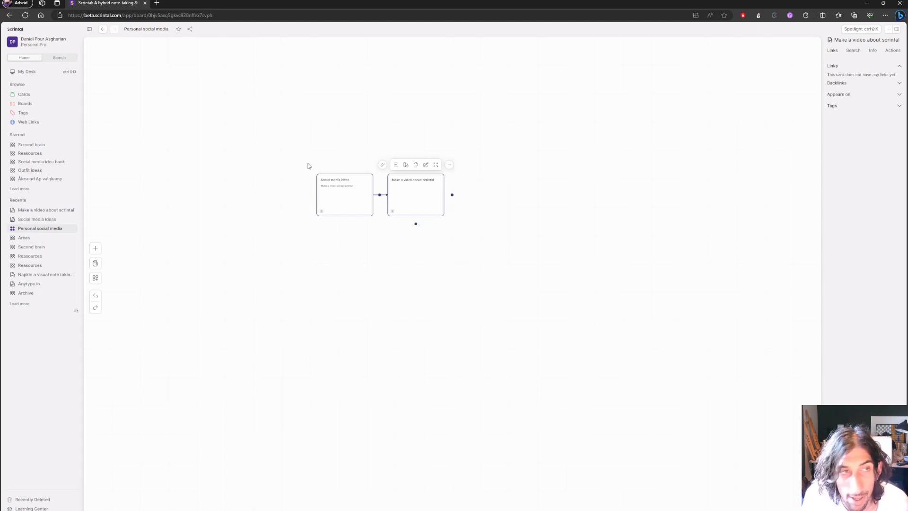
Create another nested board on the Areas board, open it and name it People in my life
left_click(105, 29)
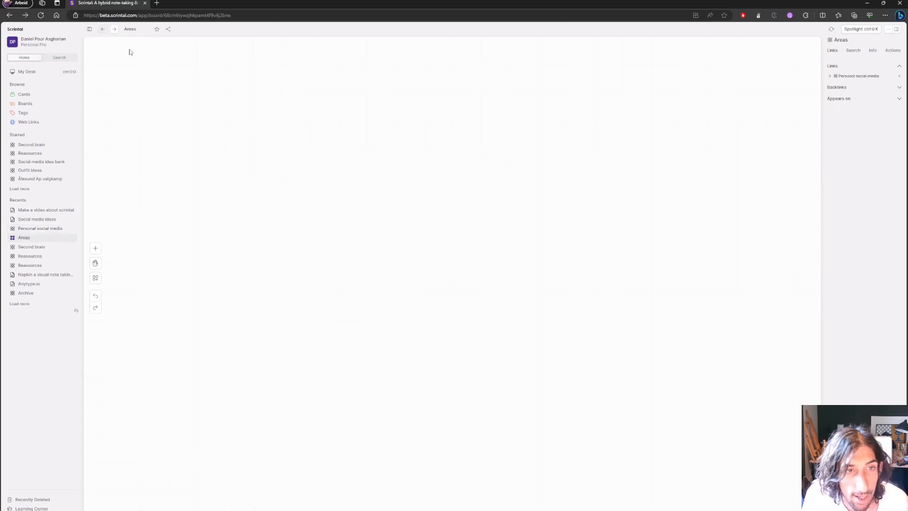
right_click(376, 163)
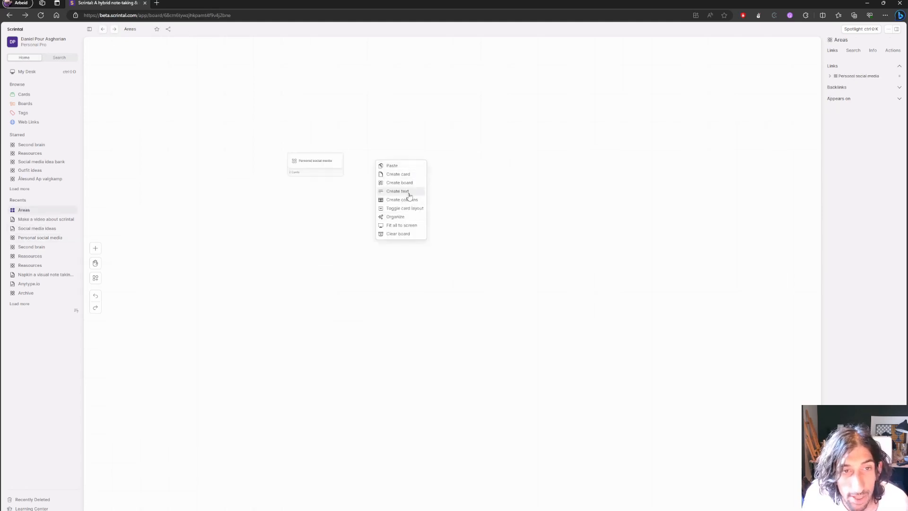
left_click(406, 183)
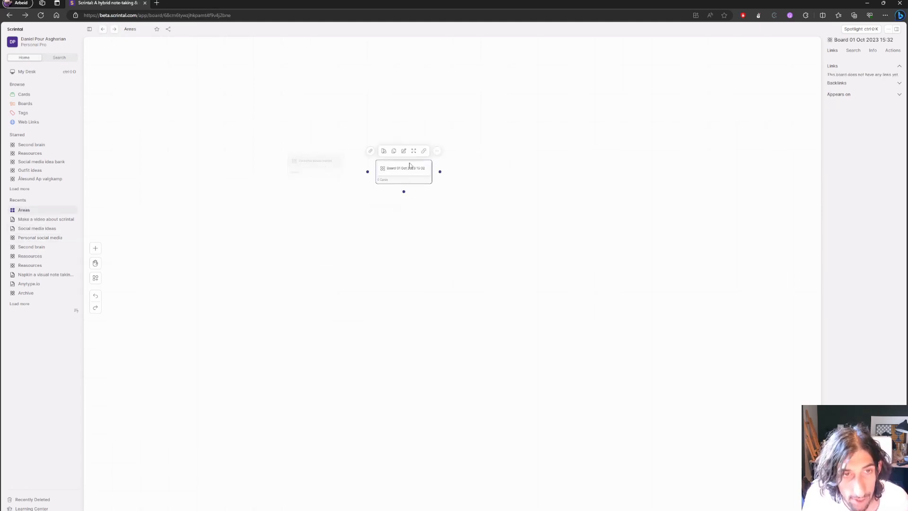
double_click(409, 168)
left_click(164, 29)
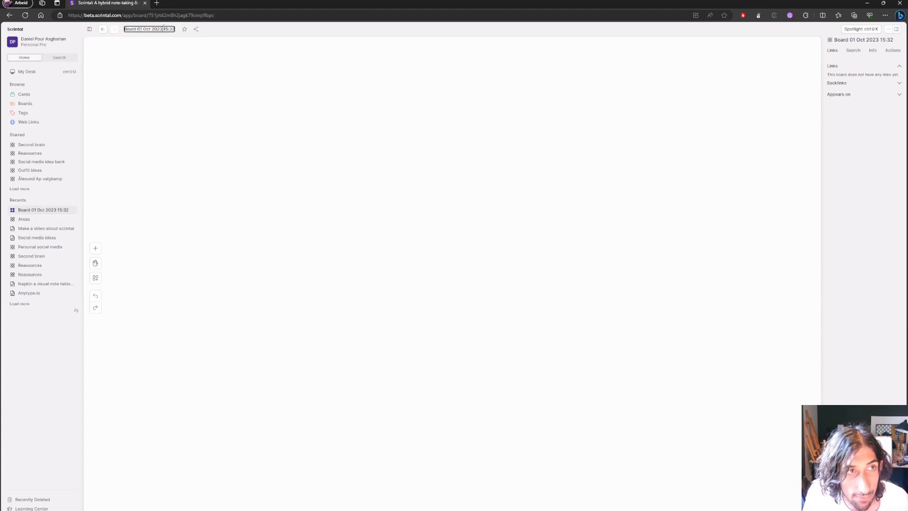
type("People")
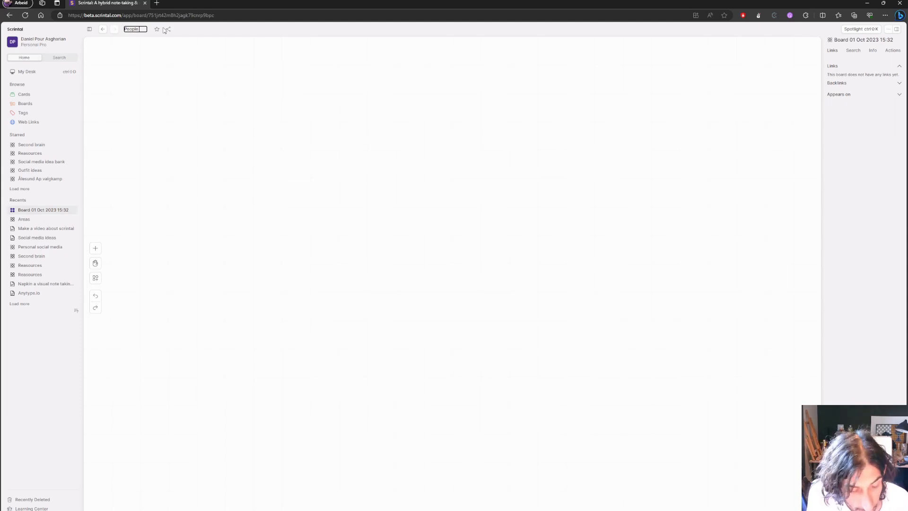
type("in my life")
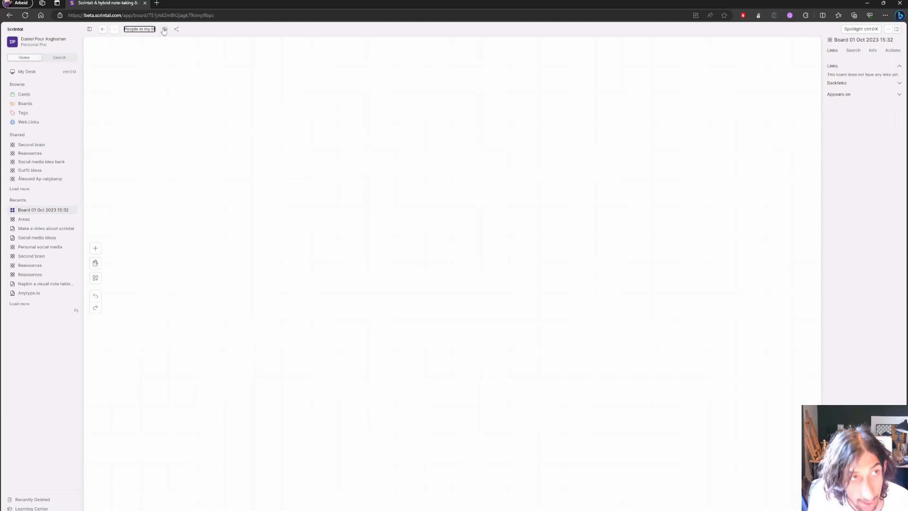
key("Return")
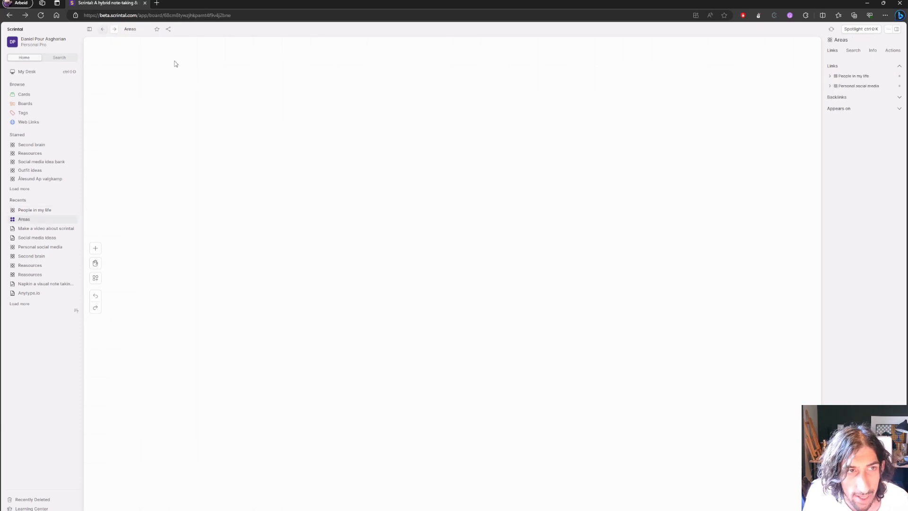
Return to the Areas board and open the nested Personal social media board
left_click(103, 28)
left_click(322, 162)
left_click(322, 162)
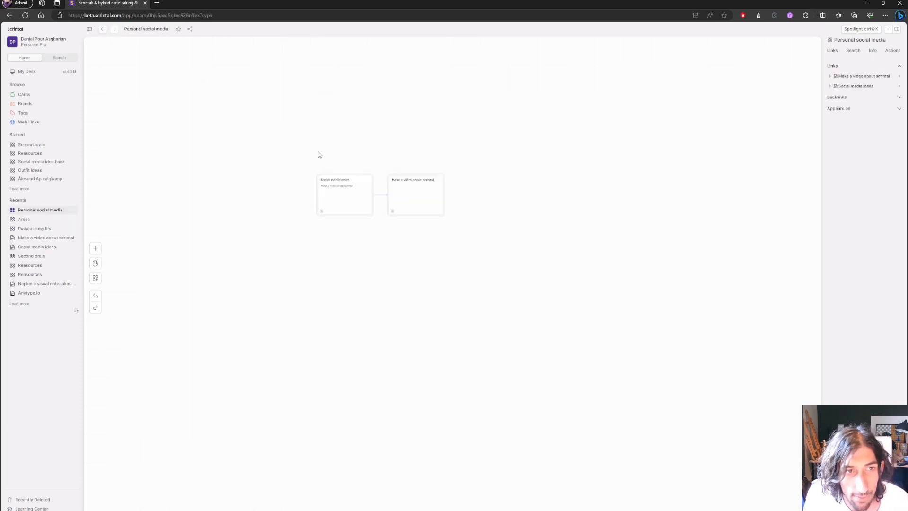
Create a column on the Personal social media board and move Social media ideas and Make a video about scrintal into it
right_click(372, 265)
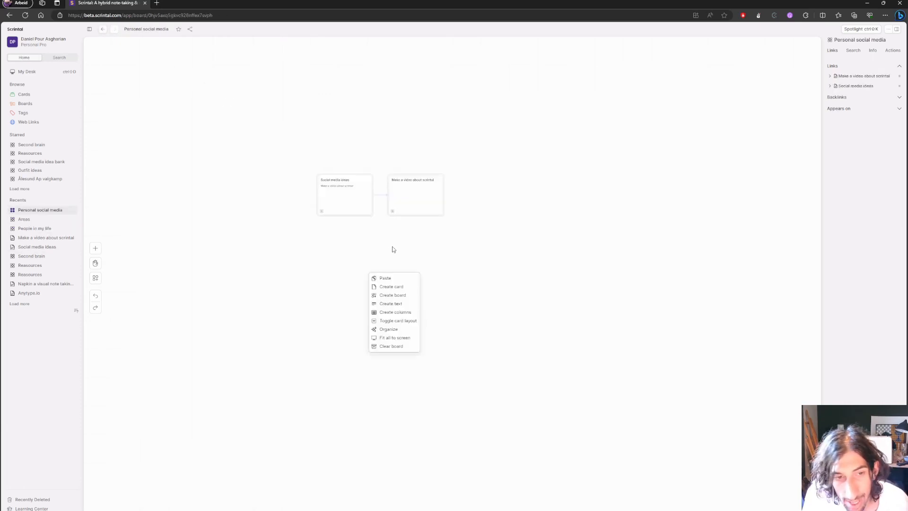
left_click(396, 312)
left_click_drag(402, 282, 334, 246)
left_click_drag(348, 179, 345, 261)
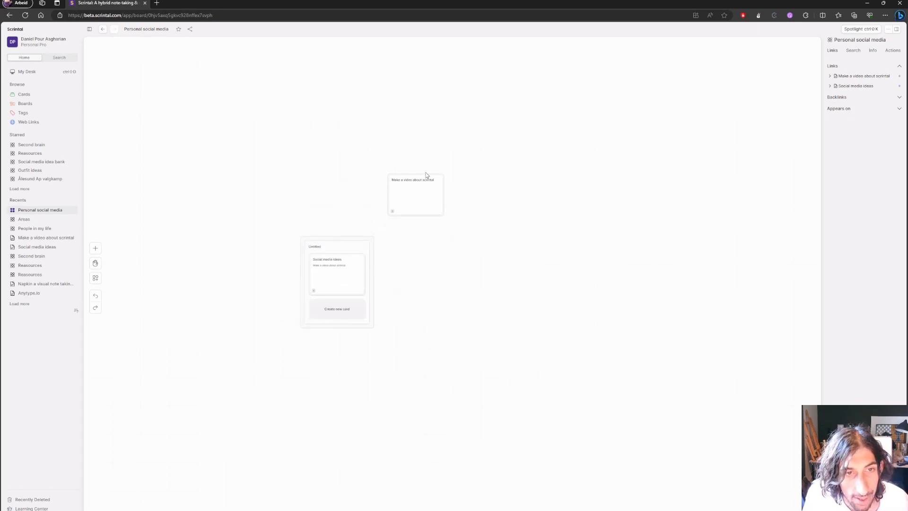
left_click_drag(424, 182, 351, 290)
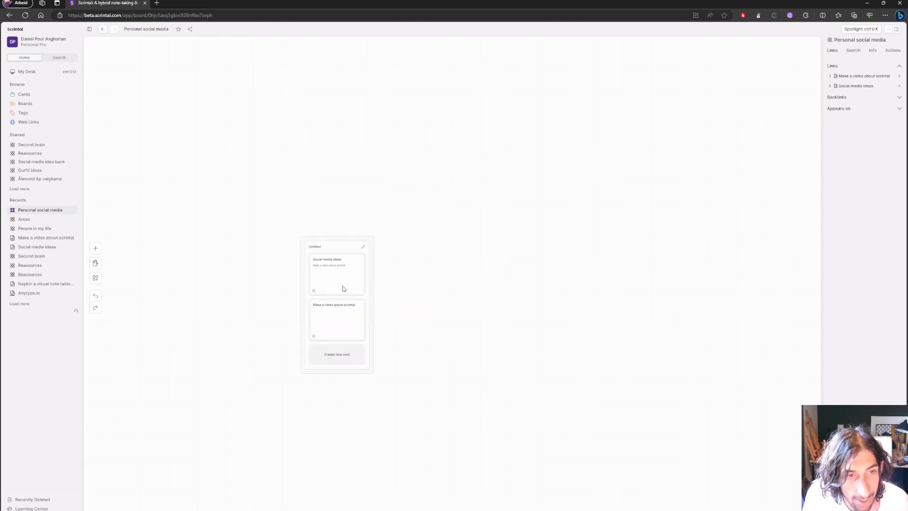
Add two more columns beside the first and move the Make a video about scrintal card into the middle one
left_click(314, 250)
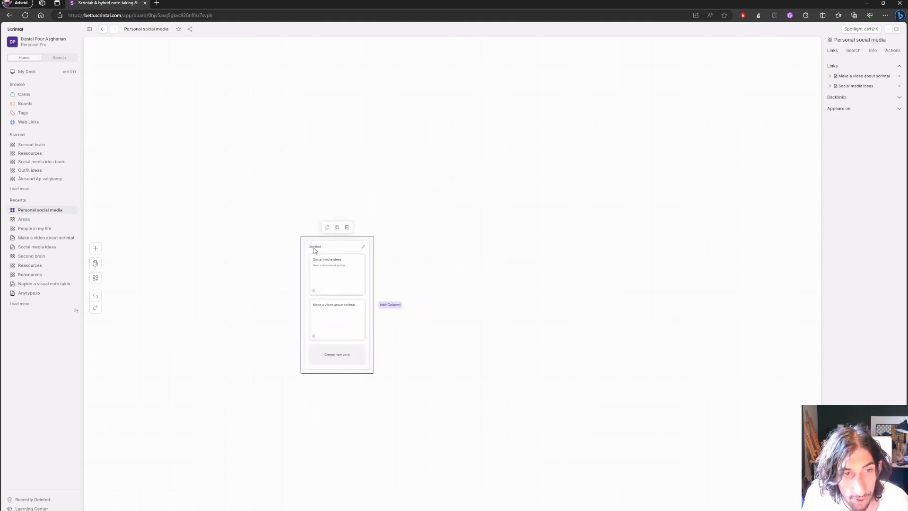
left_click(389, 305)
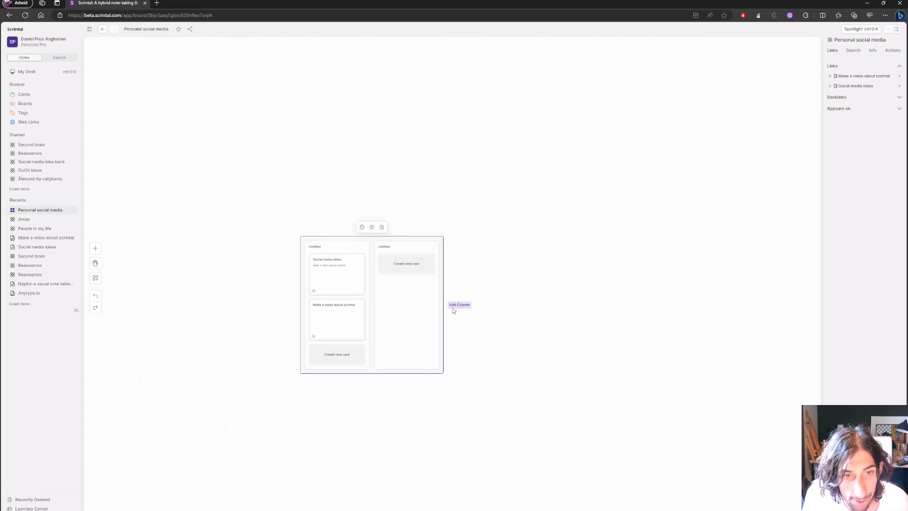
left_click(454, 309)
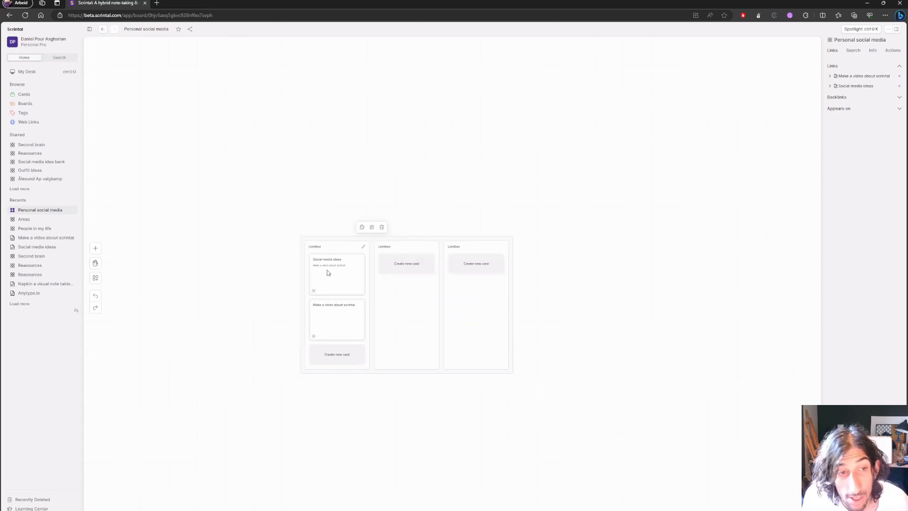
left_click_drag(341, 318, 420, 292)
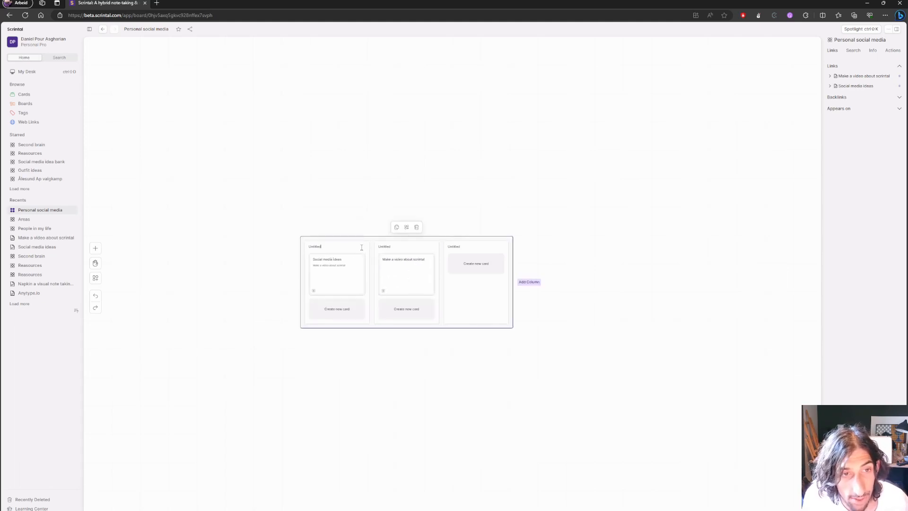
Name the three columns To do, Doing and Social
double_click(314, 247)
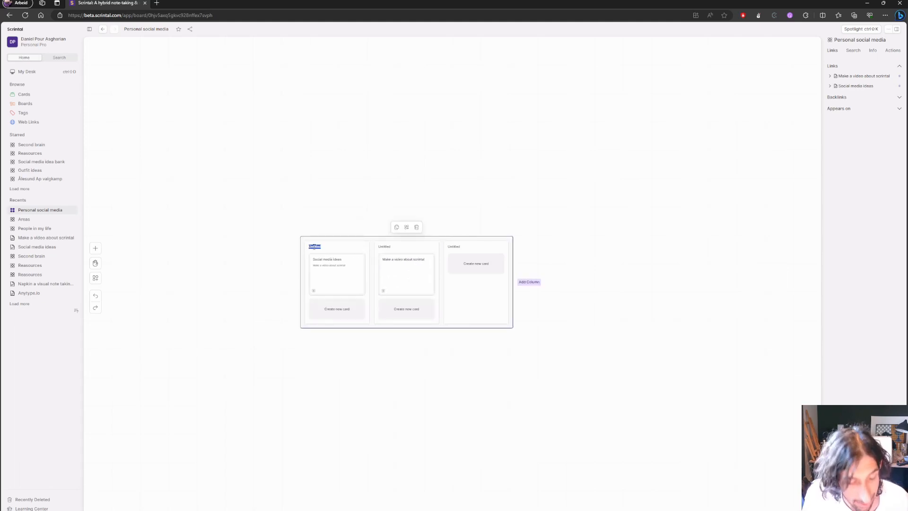
type("To do")
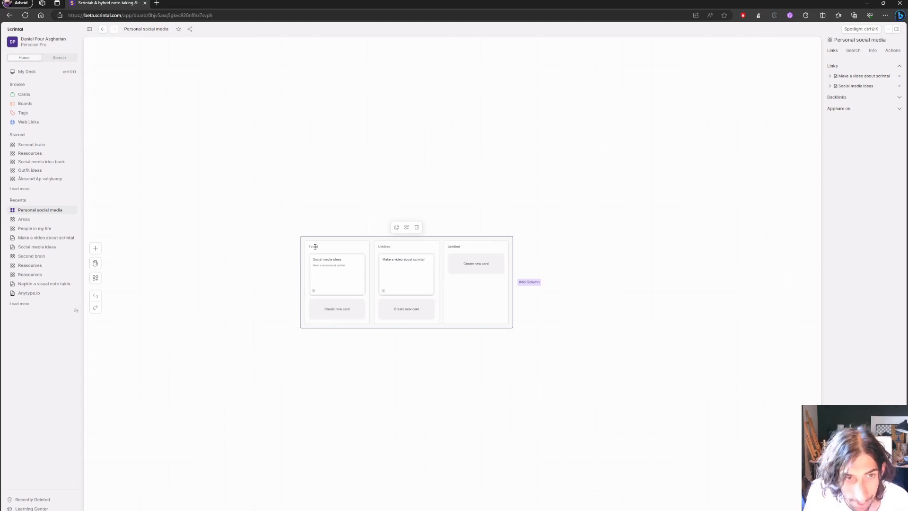
double_click(409, 248)
type("Do")
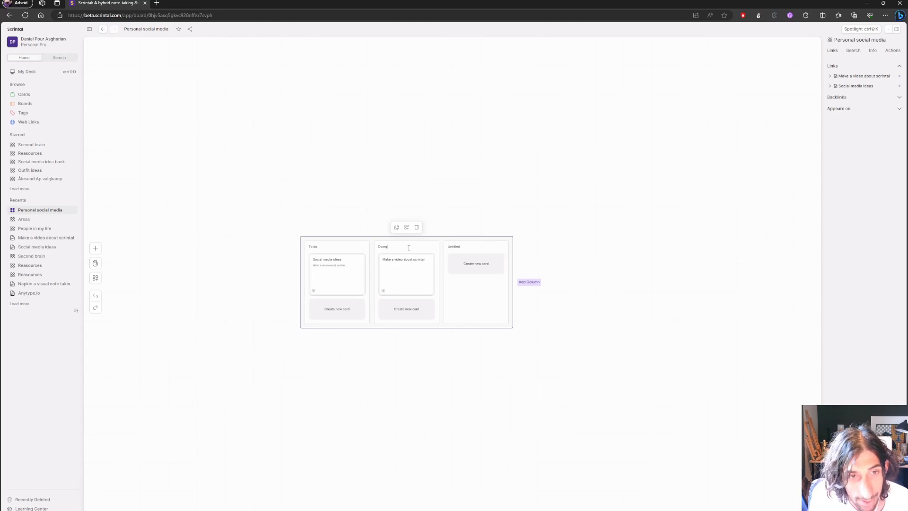
type("ing")
key("Return")
left_click(502, 246)
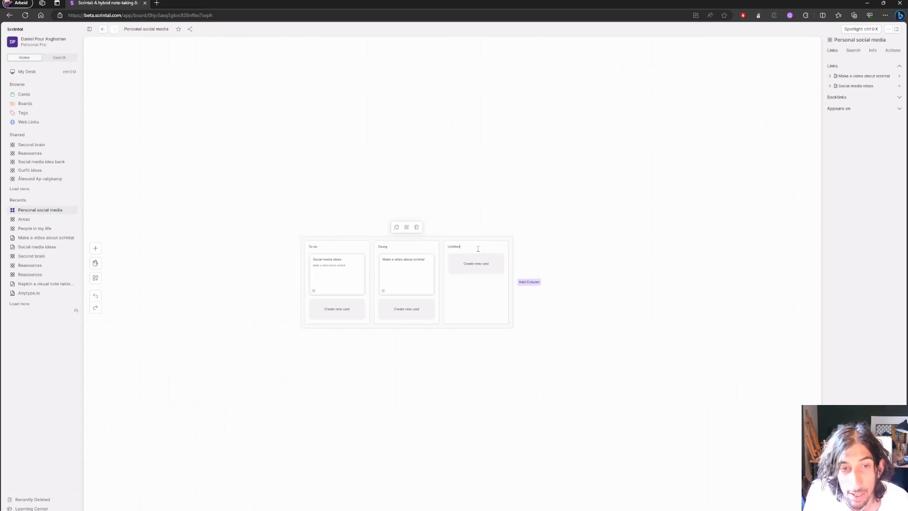
left_click(501, 247)
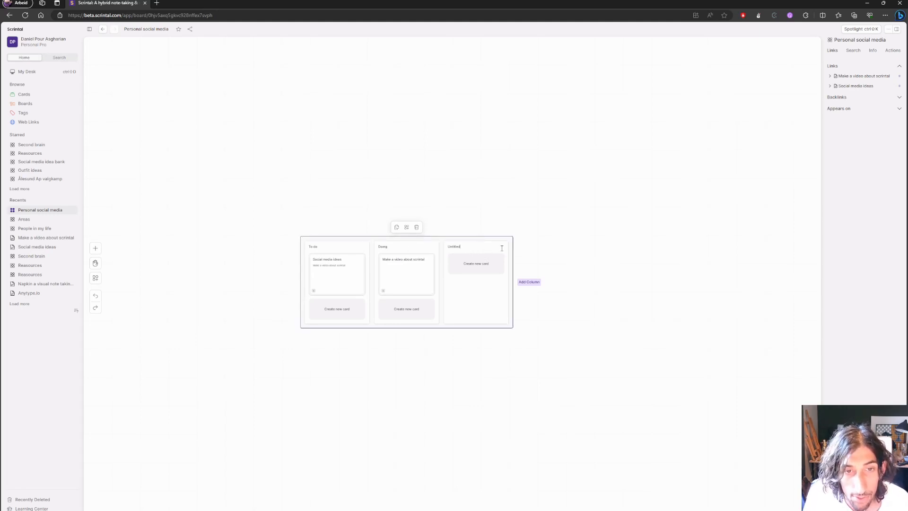
left_click_drag(443, 250, 424, 254)
type("So")
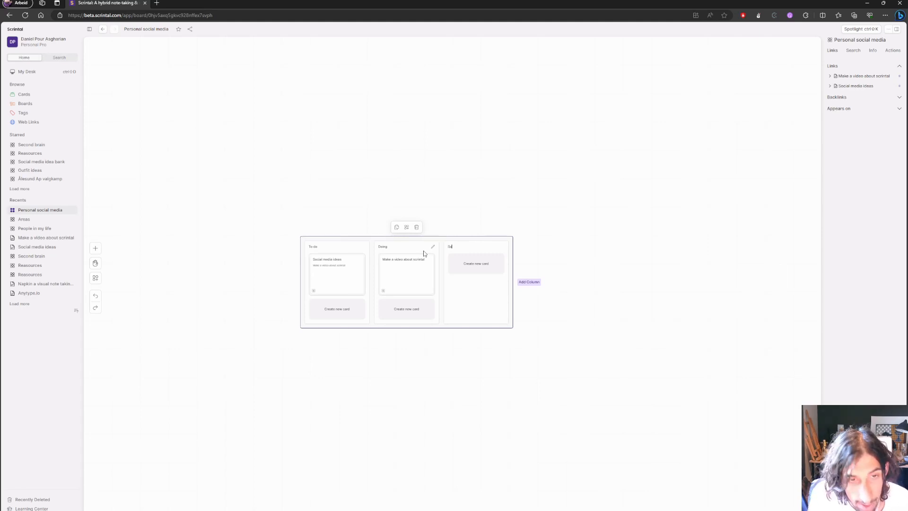
type("cial")
Remove the Social media ideas card from the board and move Make a video about scrintal into the To do column
left_click_drag(342, 270, 365, 189)
key("Delete")
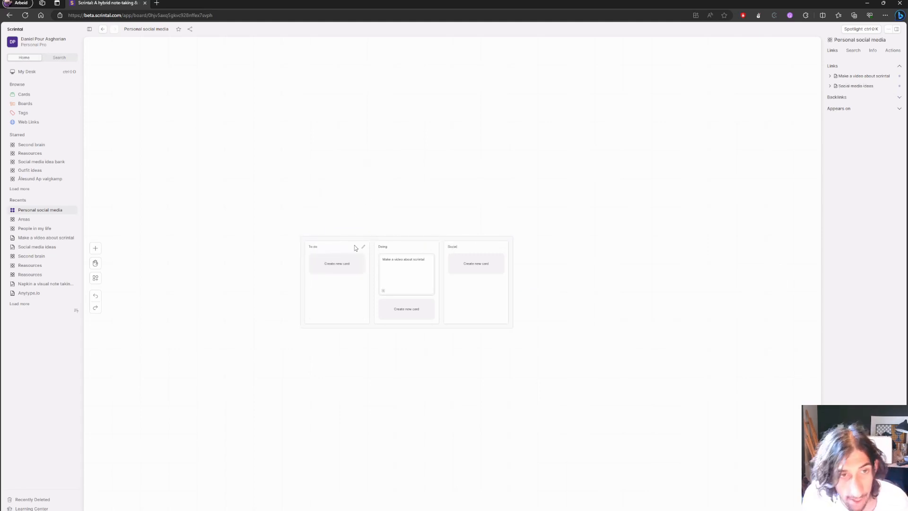
left_click_drag(399, 278, 341, 269)
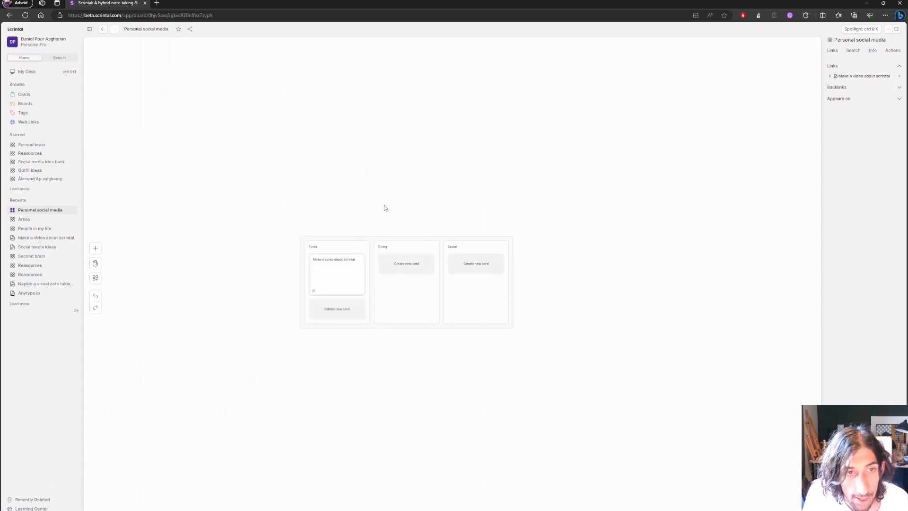
Add a text element reading Social media ideas just above the columns on the Personal social media board
right_click(384, 205)
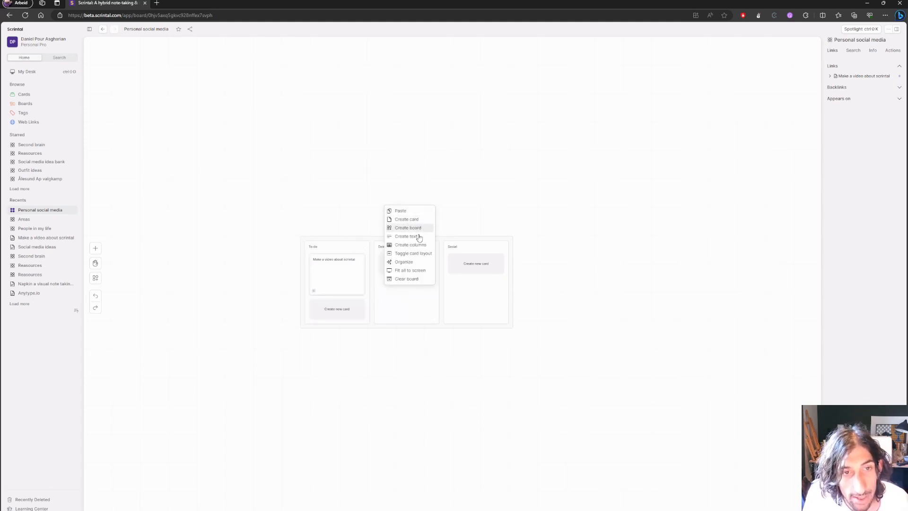
left_click(418, 237)
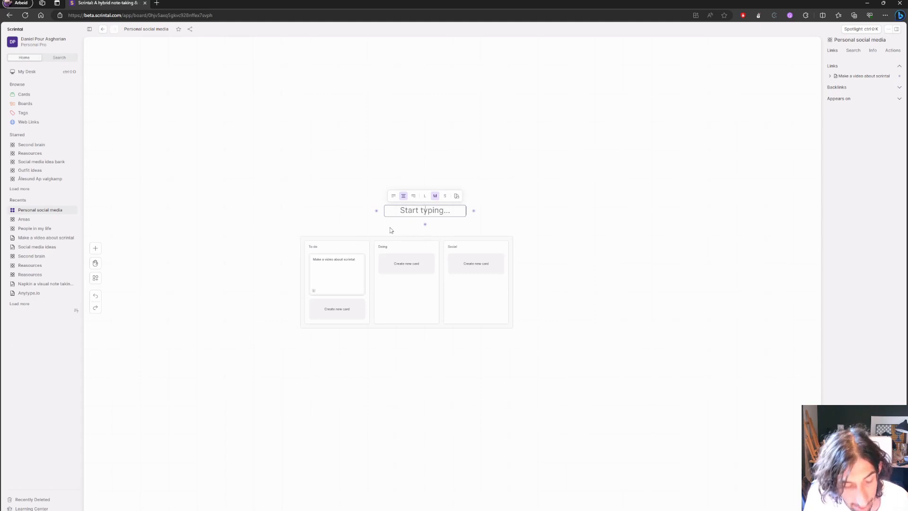
type("Social med")
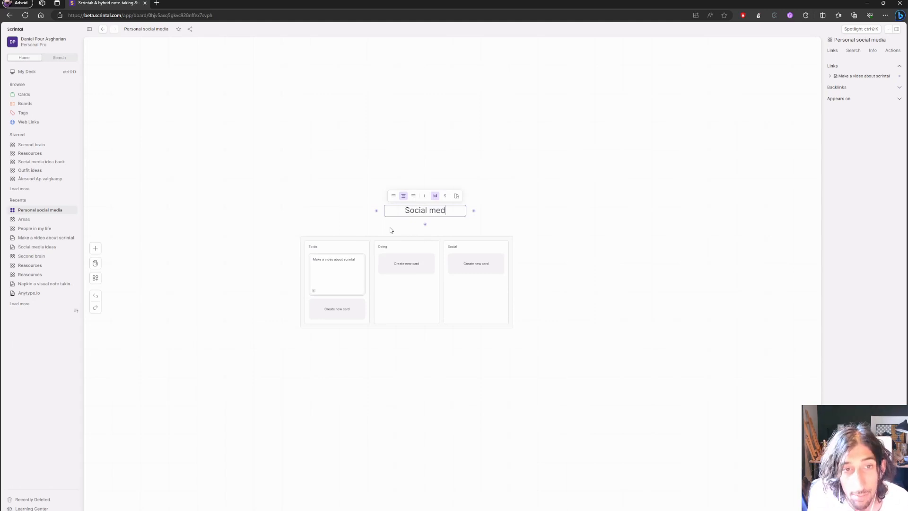
type("ia ideas")
key("Escape")
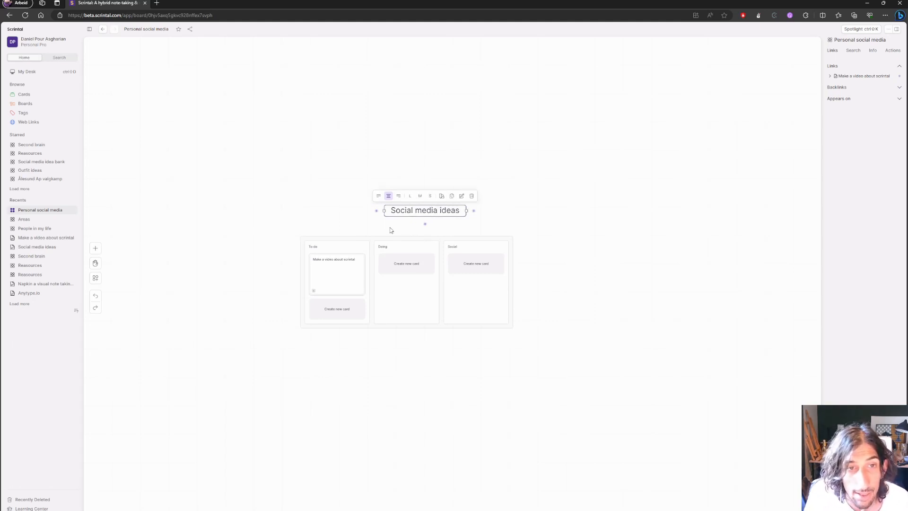
left_click_drag(407, 214, 391, 222)
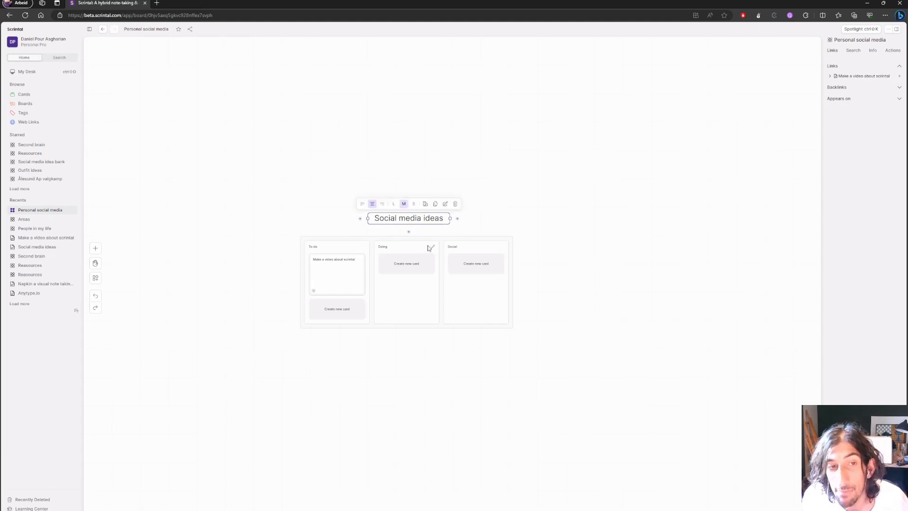
Format the Social media ideas text as large, widen it to fit on one line and color it green
left_click(393, 204)
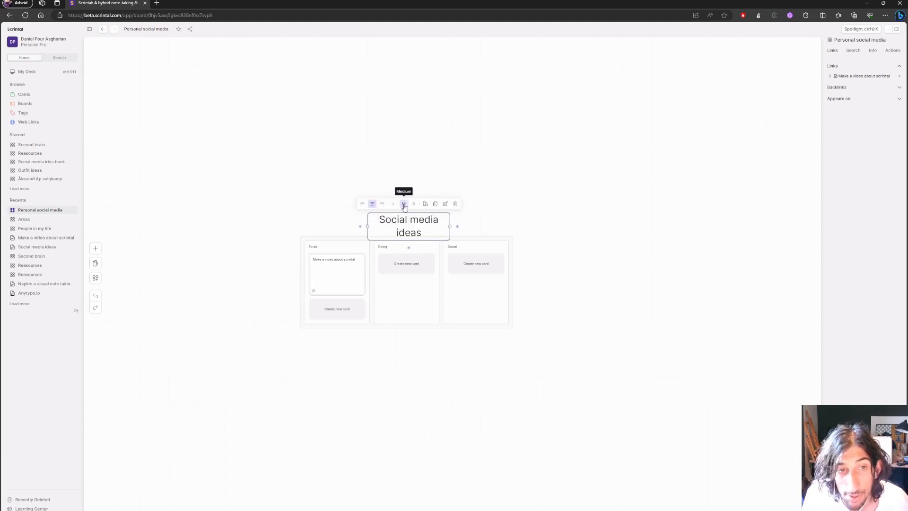
left_click(403, 204)
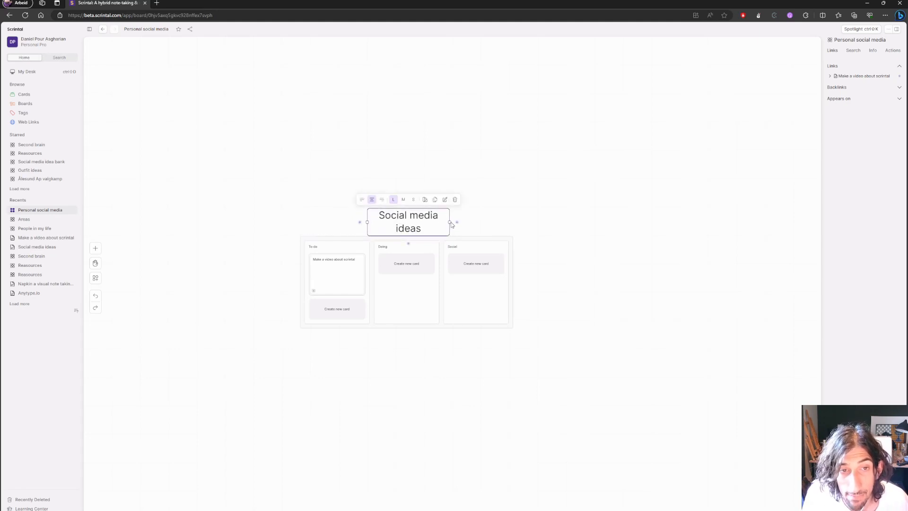
left_click_drag(450, 222, 479, 223)
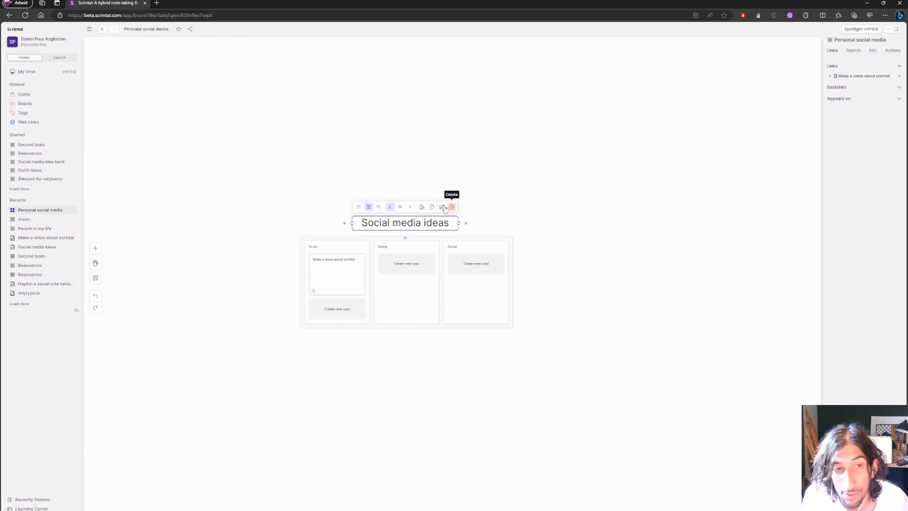
left_click(424, 208)
left_click(401, 194)
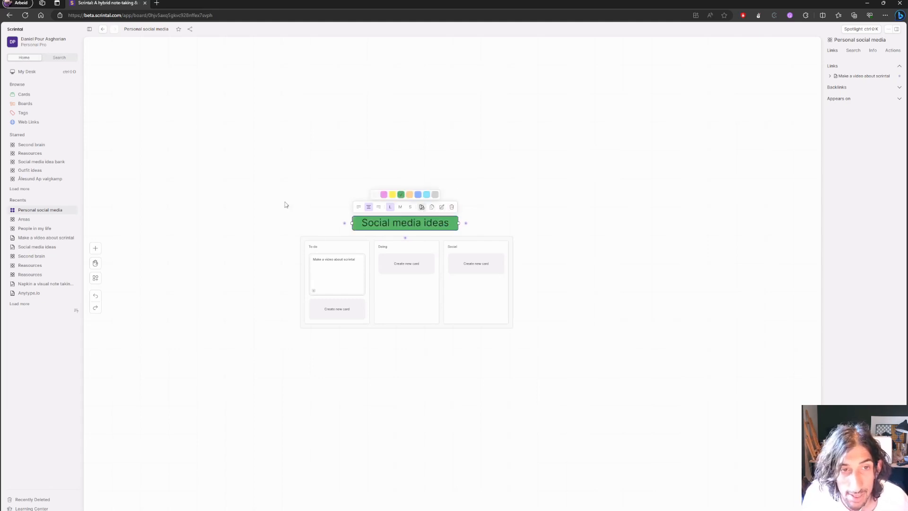
left_click(287, 205)
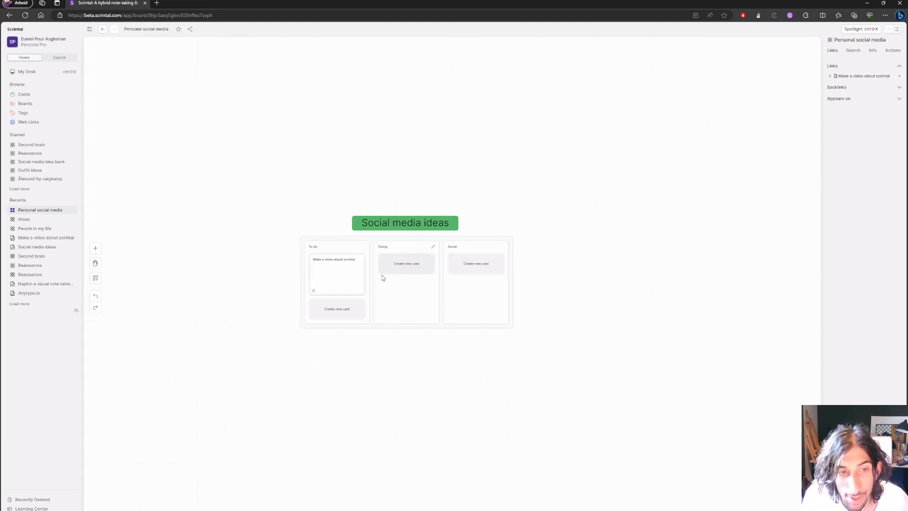
Move the Make a video about scrintal card into the Social column and open it to view its options
left_click_drag(342, 273, 478, 269)
right_click(487, 264)
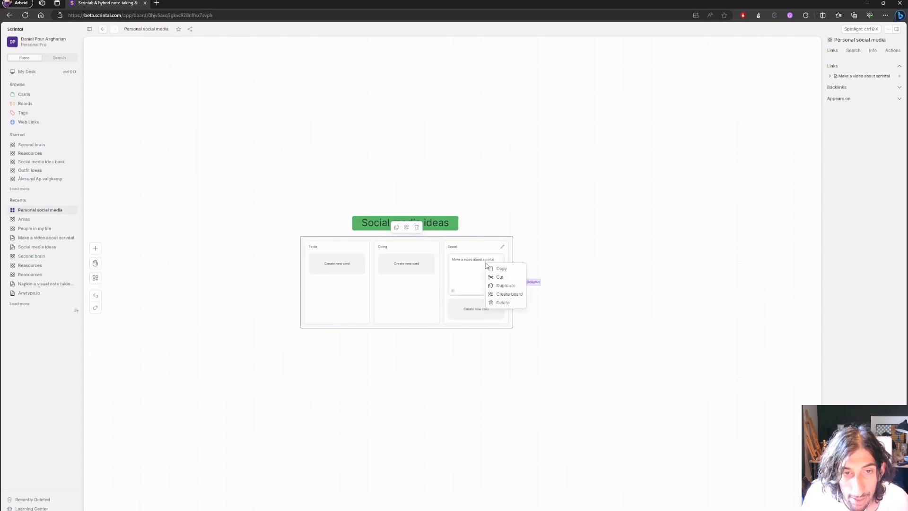
left_click(480, 263)
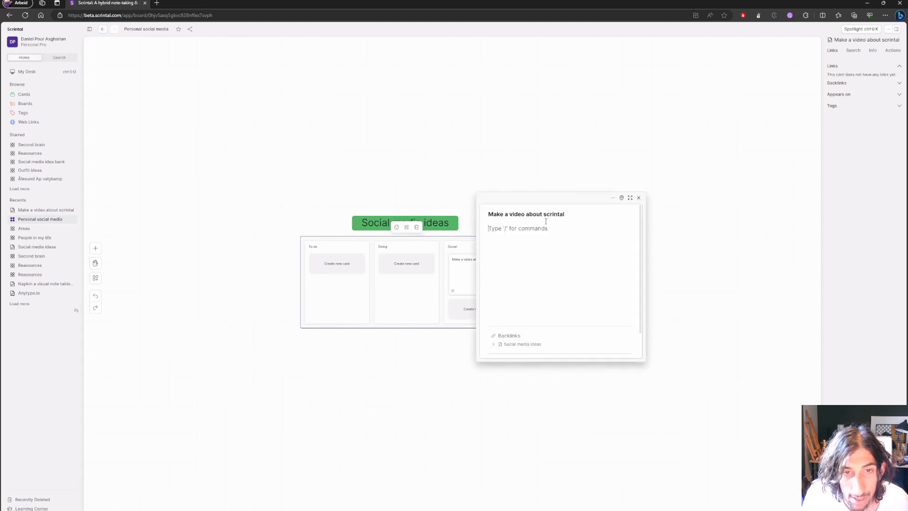
left_click(621, 198)
left_click(630, 43)
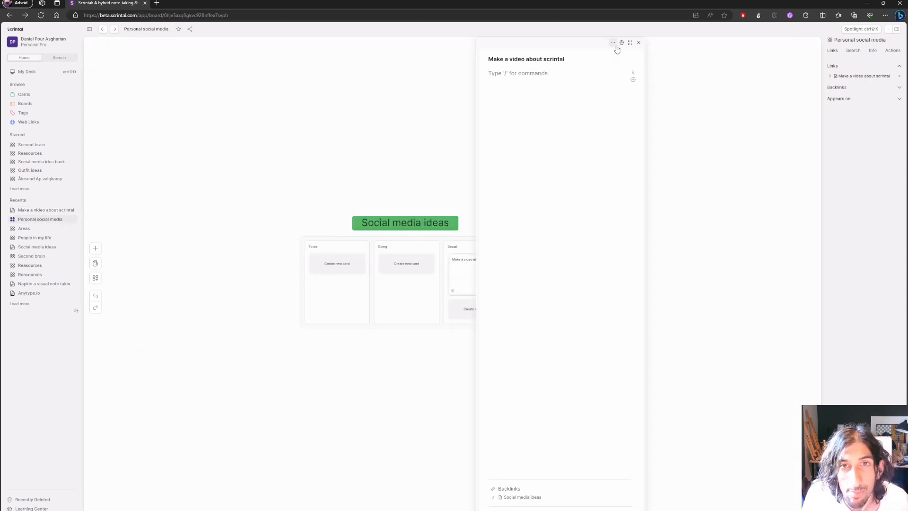
left_click(612, 43)
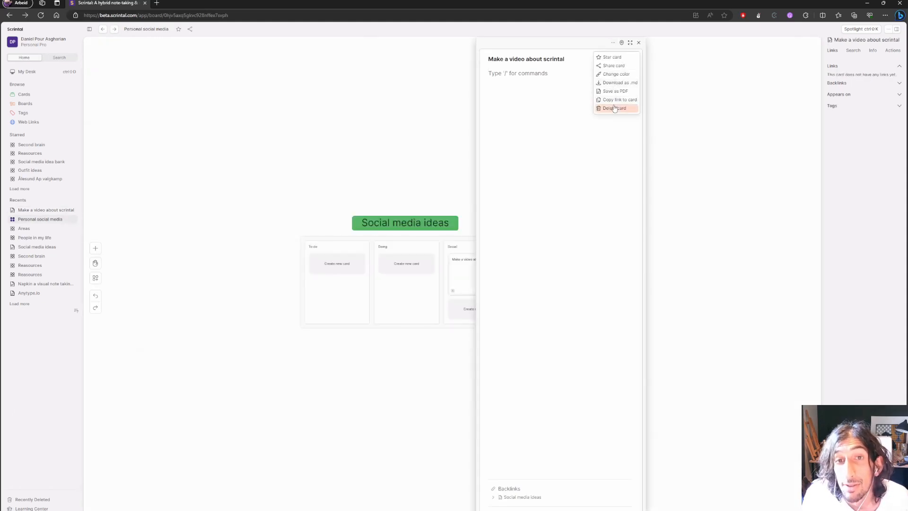
left_click(638, 43)
Move the Make a video about scrintal card out of the columns and place it just beside the Social column
left_click_drag(482, 262, 587, 259)
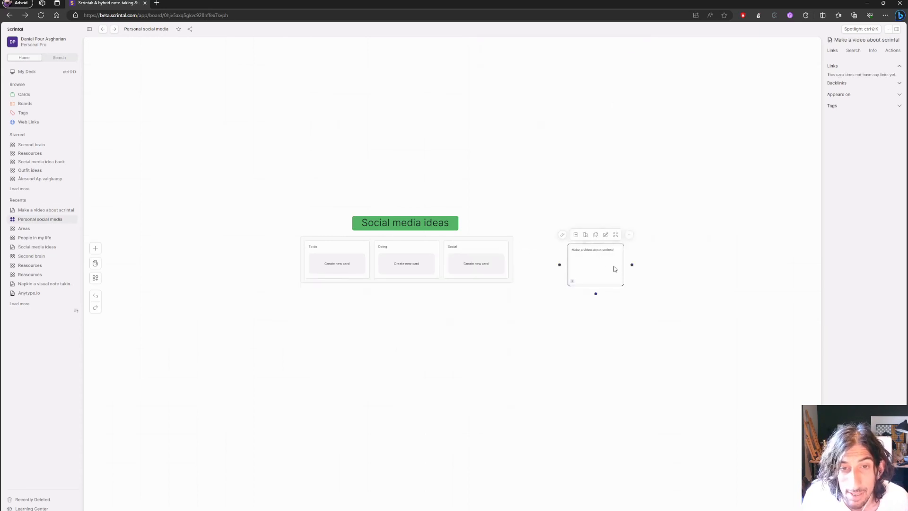
left_click(628, 235)
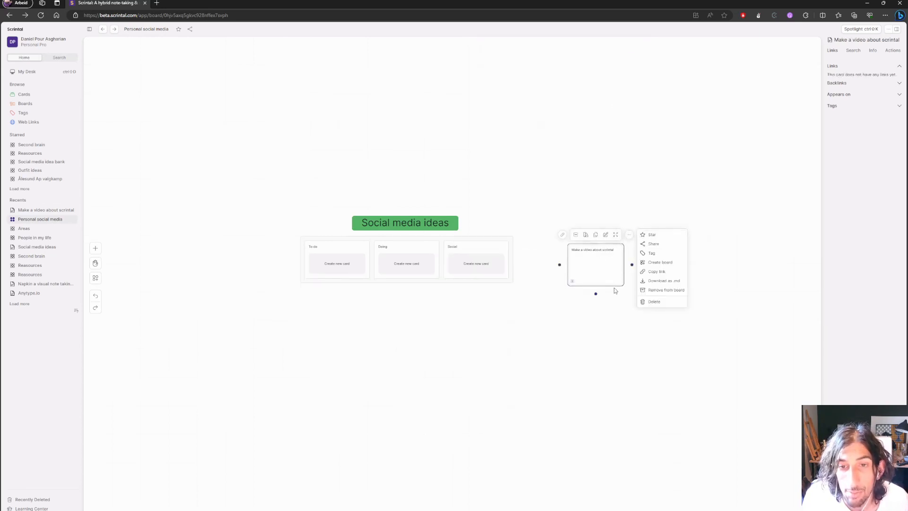
left_click(626, 236)
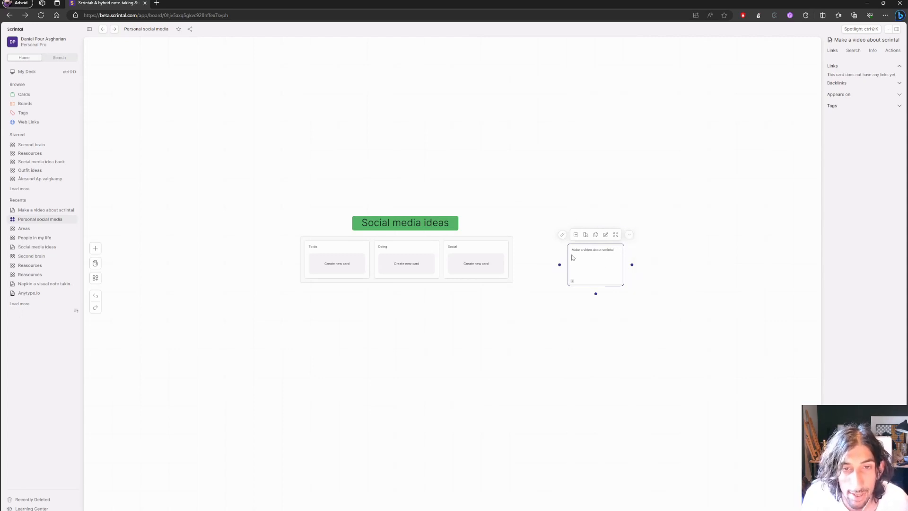
left_click_drag(586, 264, 559, 261)
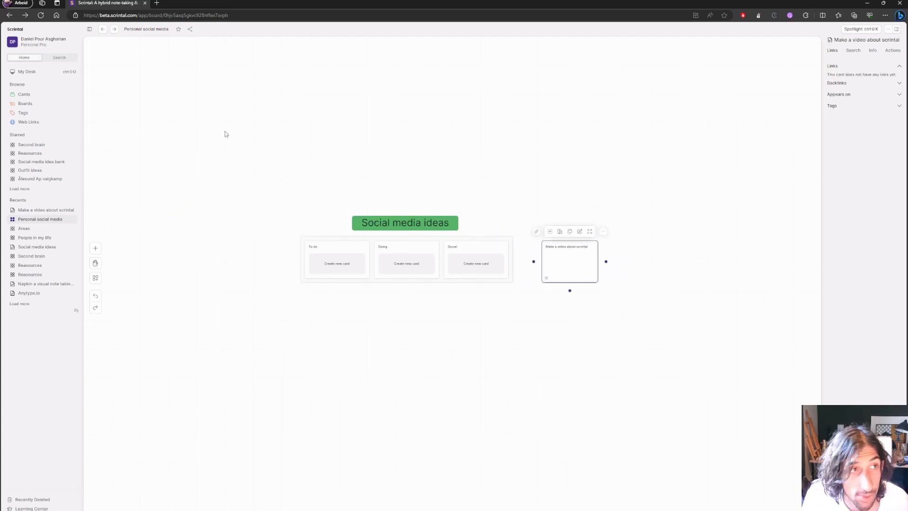
Look into the People in my life board from Areas and return to the Second brain board
left_click(102, 29)
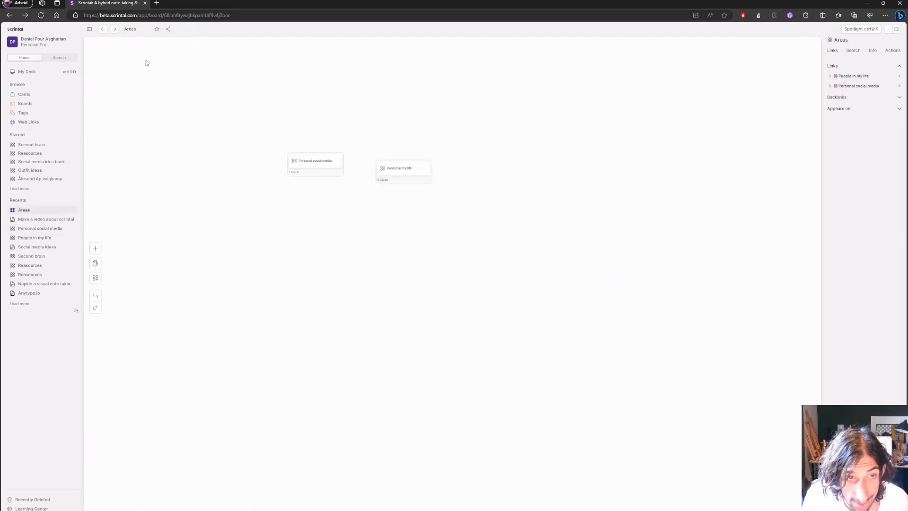
mouse_move(394, 170)
left_mouse_down()
mouse_move(397, 159)
mouse_move(394, 165)
left_mouse_up()
double_click(393, 165)
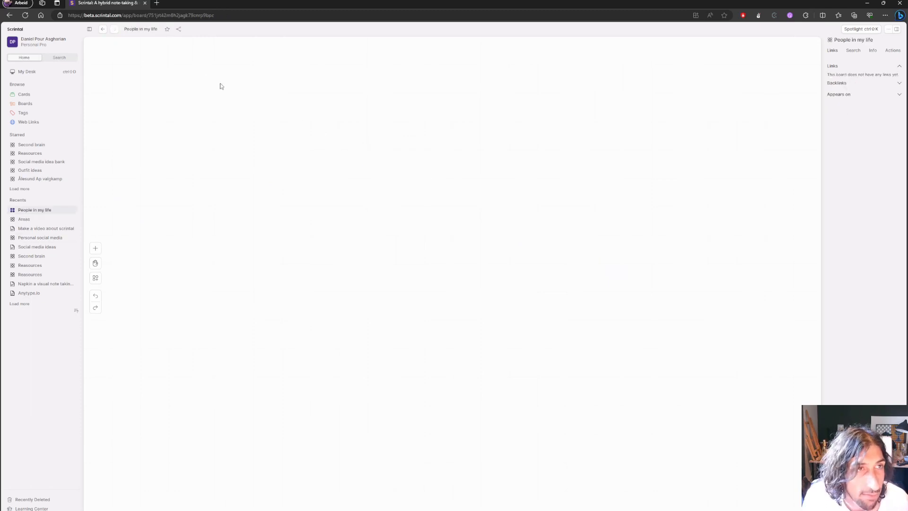
left_click(103, 29)
left_click(102, 29)
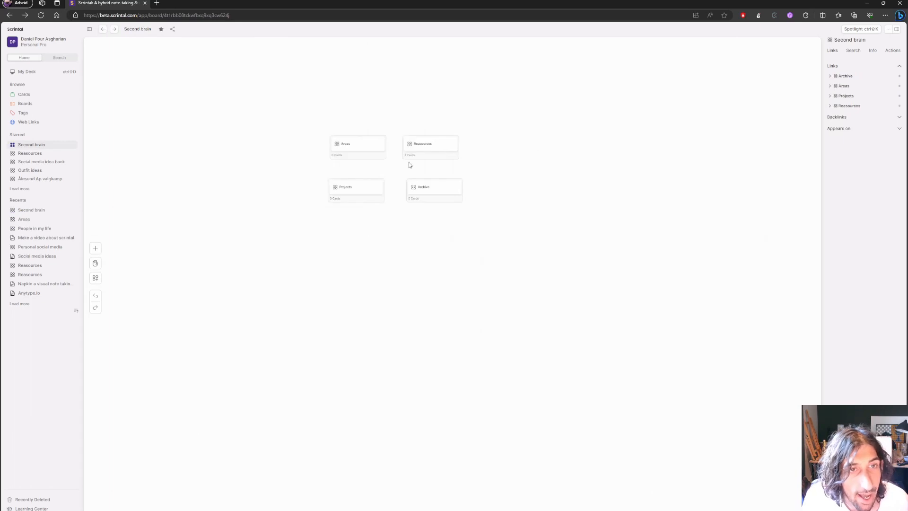
Create a sub-board named Video about scrintal on the Projects board
double_click(364, 189)
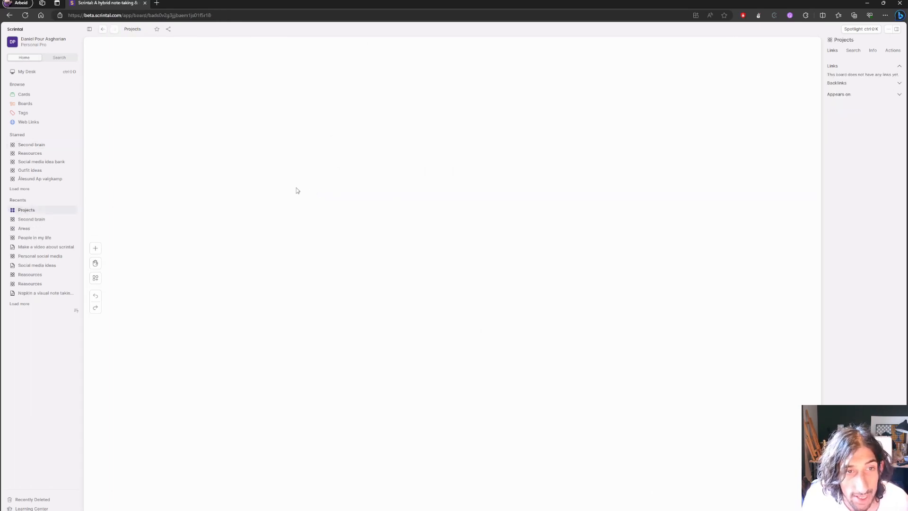
right_click(319, 175)
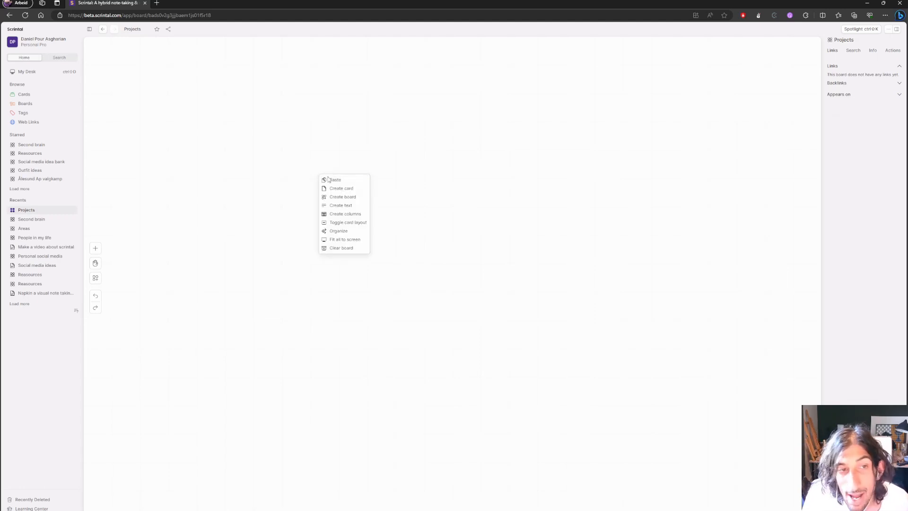
left_click(342, 196)
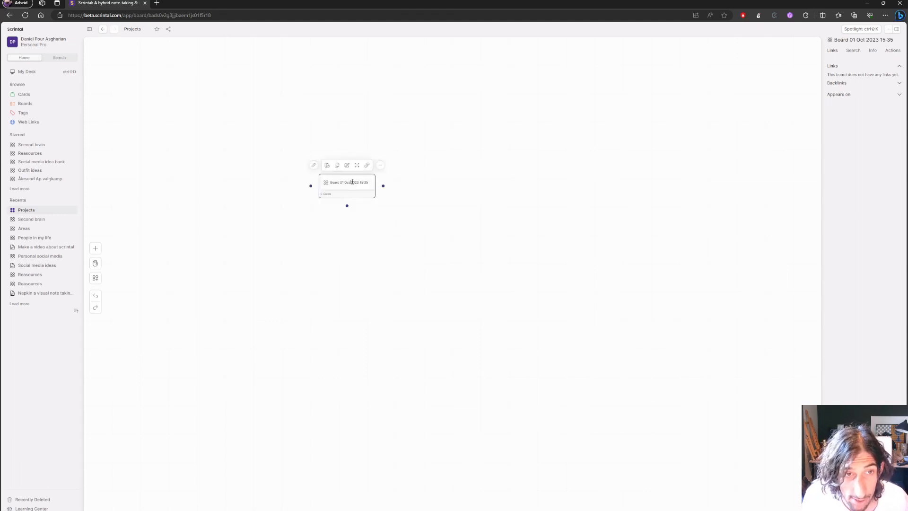
triple_click(352, 182)
type("vi")
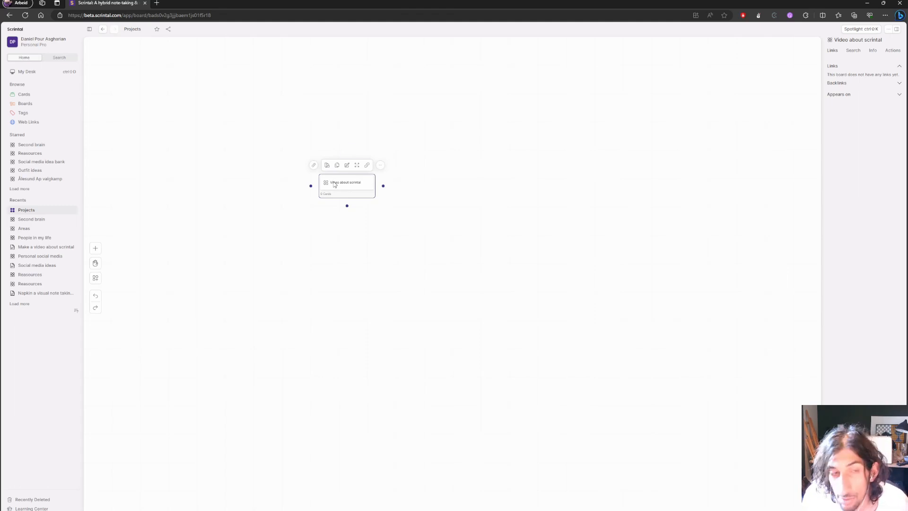
View the inside of the Video about scrintal board and move its tile up and to the left on the Projects board
double_click(338, 184)
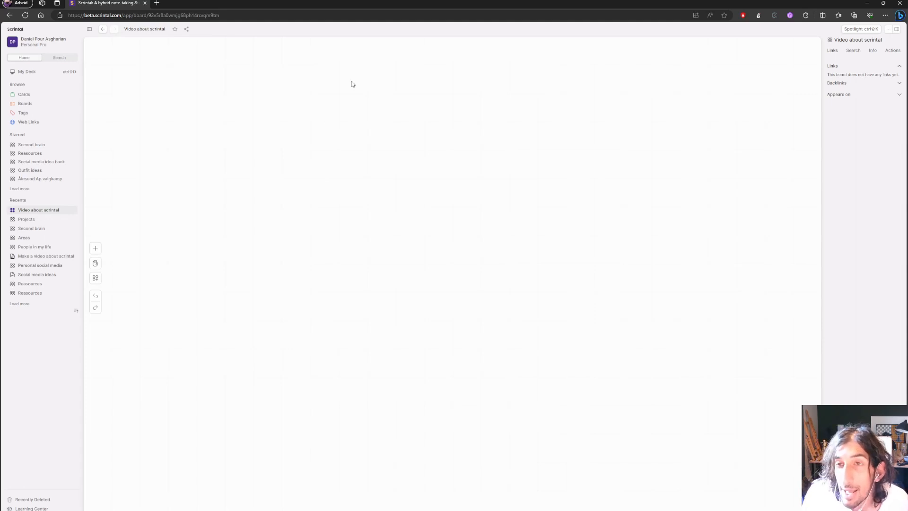
left_click(103, 28)
left_click_drag(327, 186, 292, 157)
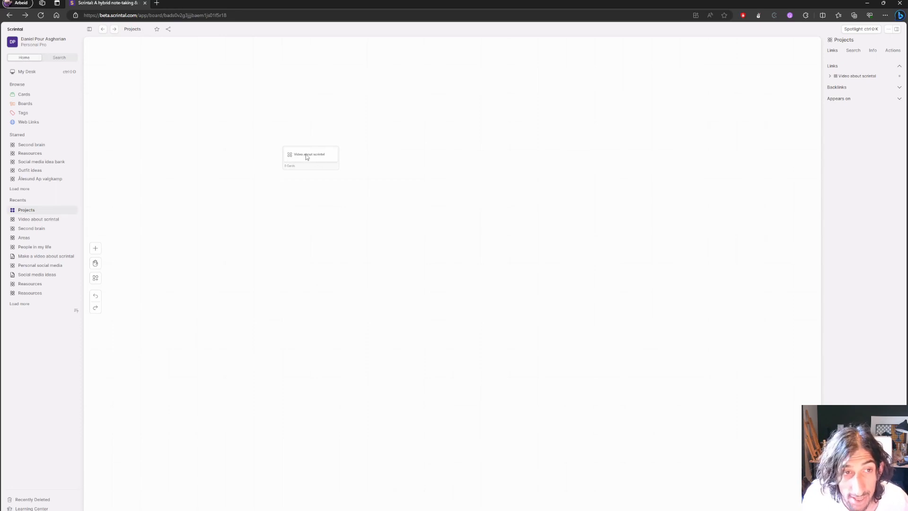
right_click(311, 156)
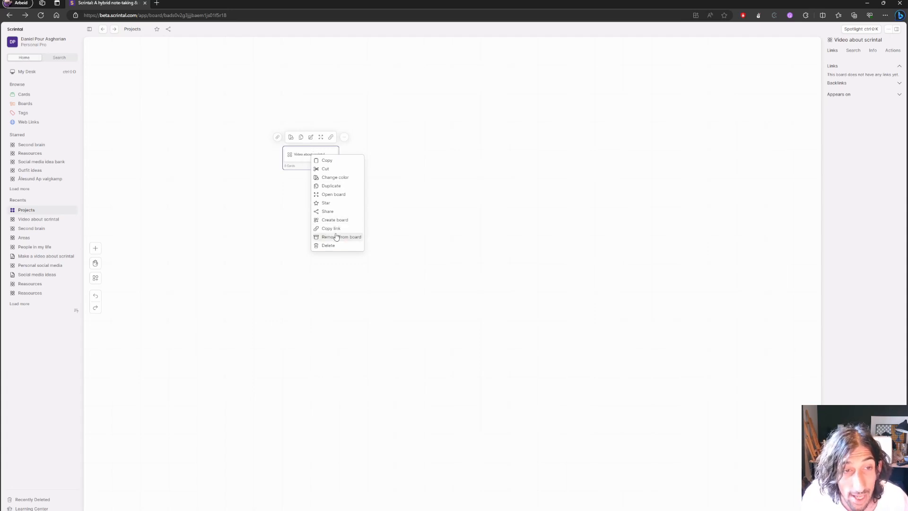
left_click(277, 159)
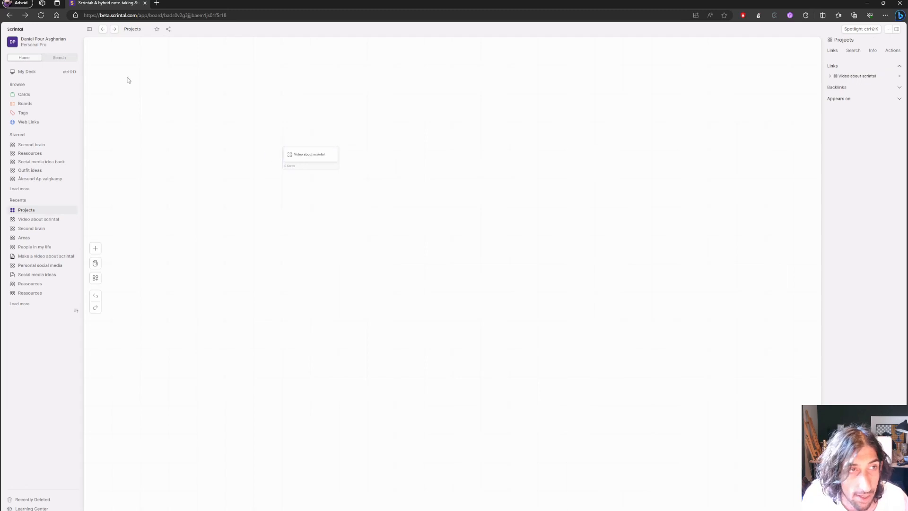
Leave the Projects board and examine the Tags overview, including the tag list and the tag description and statistics
left_click(103, 29)
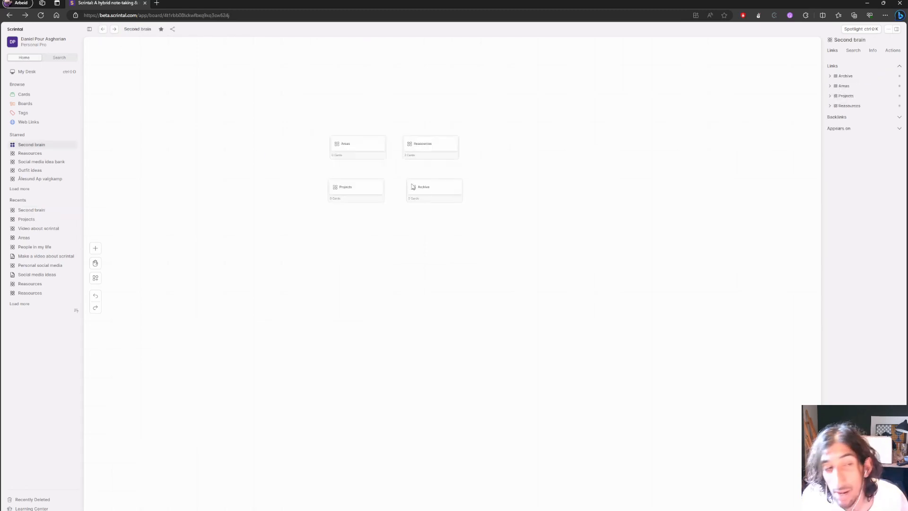
left_click(42, 113)
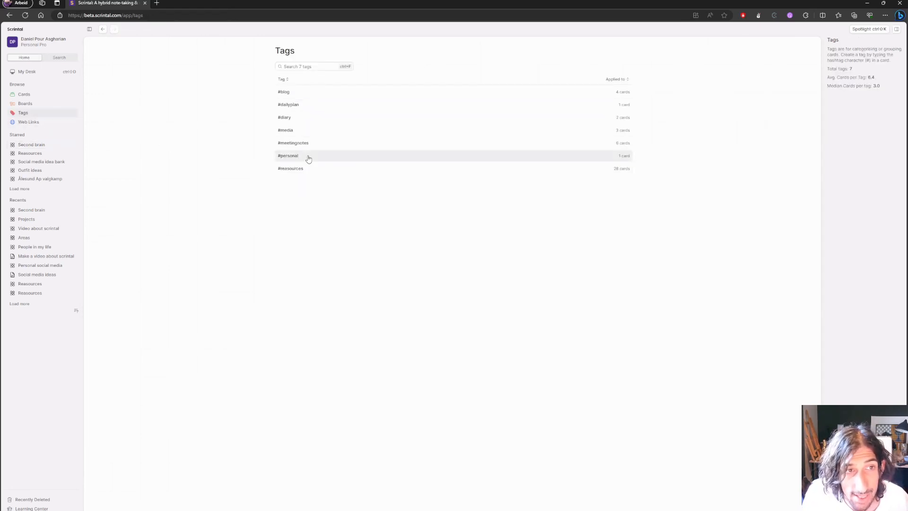
left_click(283, 80)
left_click(283, 80)
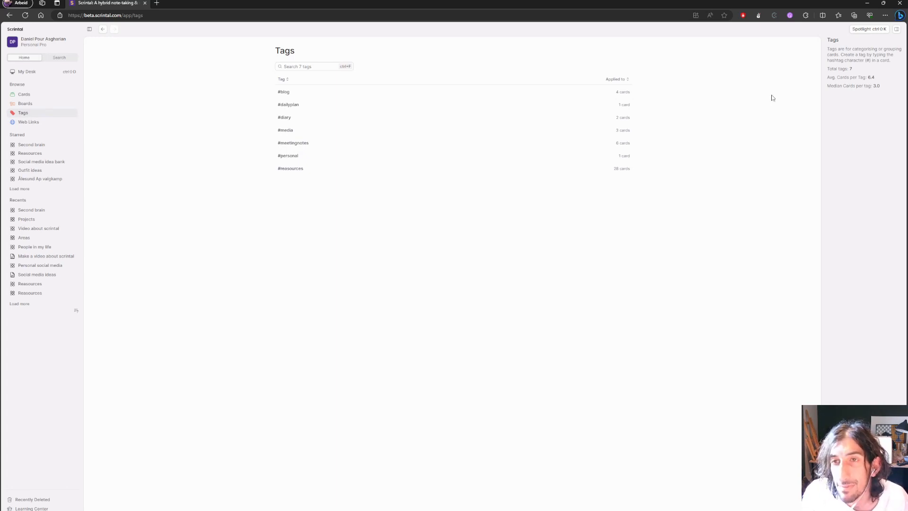
left_click_drag(828, 49, 888, 85)
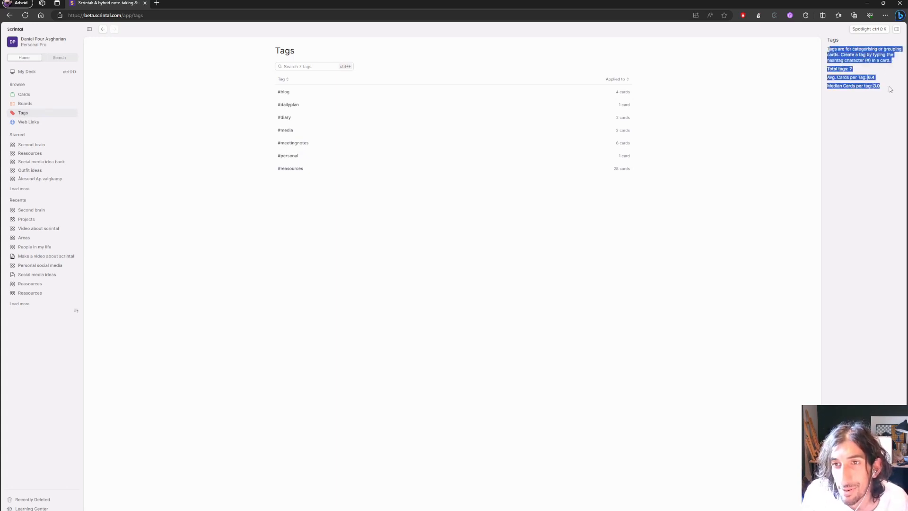
left_click(846, 91)
left_click_drag(824, 54, 848, 82)
left_click(834, 84)
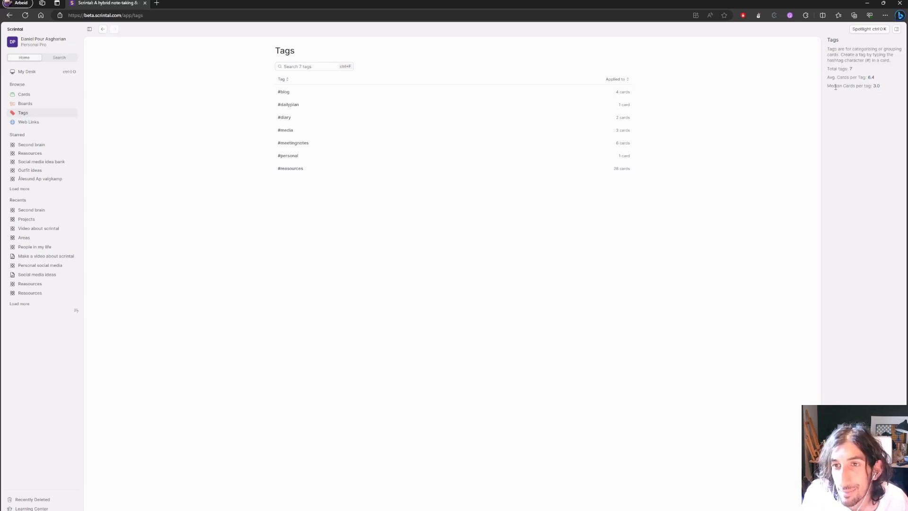
left_click_drag(893, 92, 825, 51)
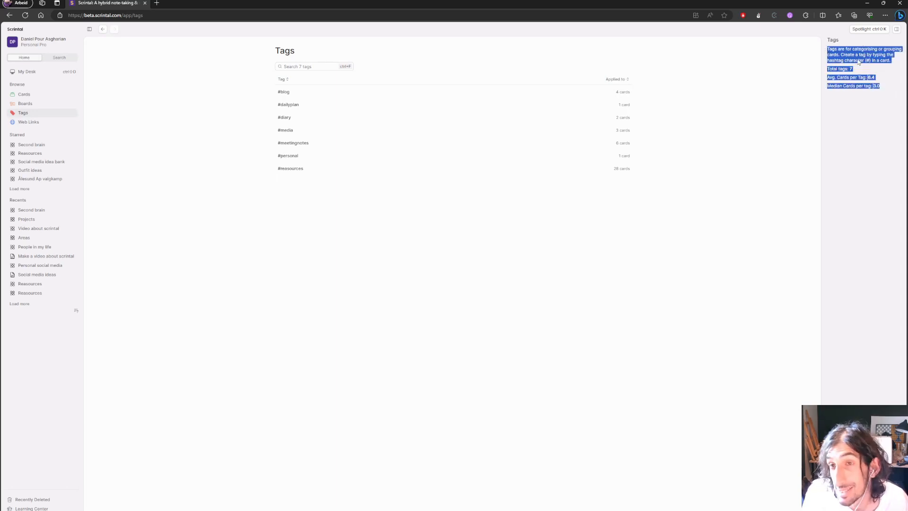
Leave the Tags overview and look through My Desk, the recently opened cards in the archive search, and the starred Reasources board
left_click(843, 69)
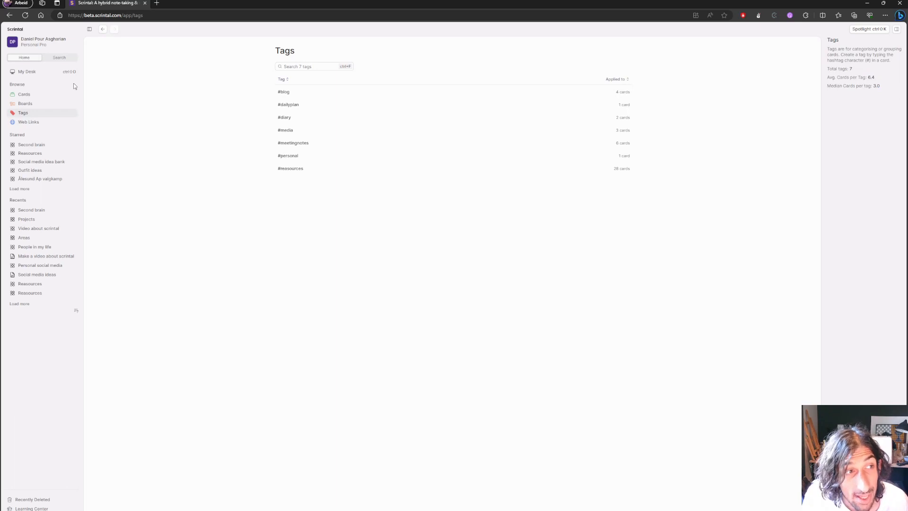
left_click(45, 97)
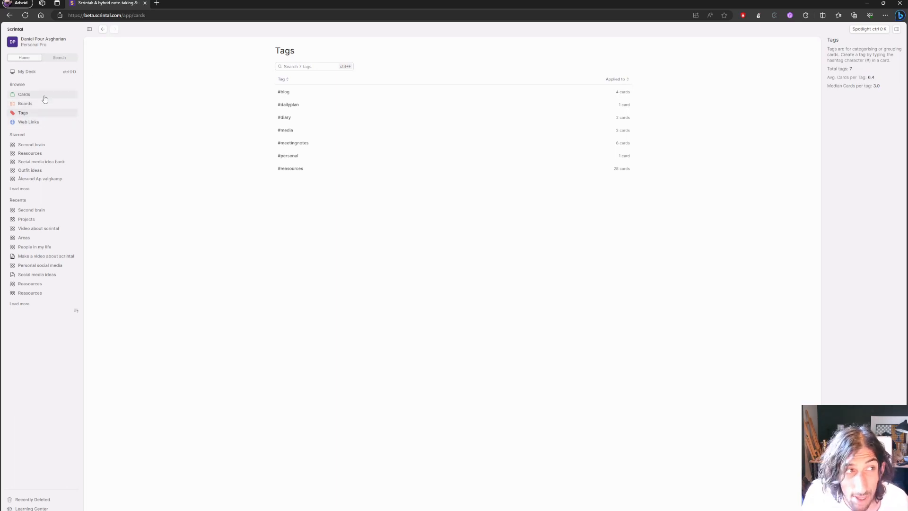
left_click(44, 72)
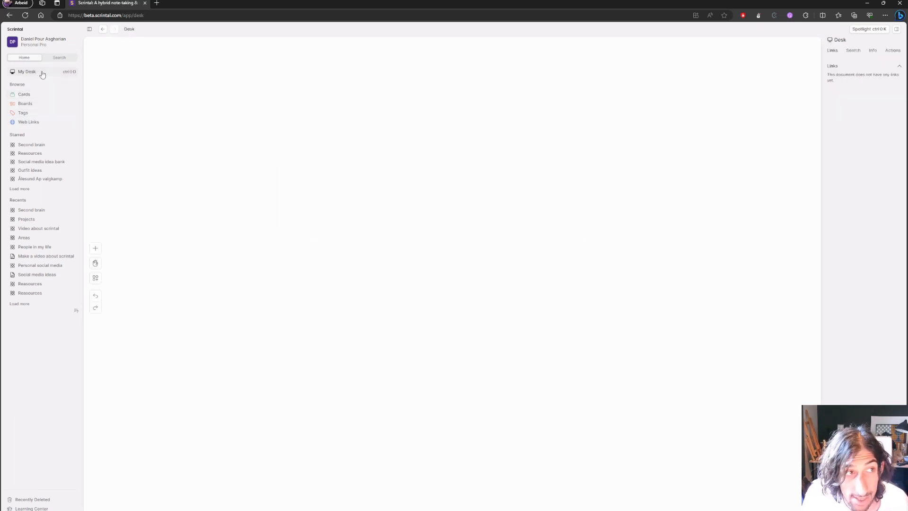
left_click(67, 59)
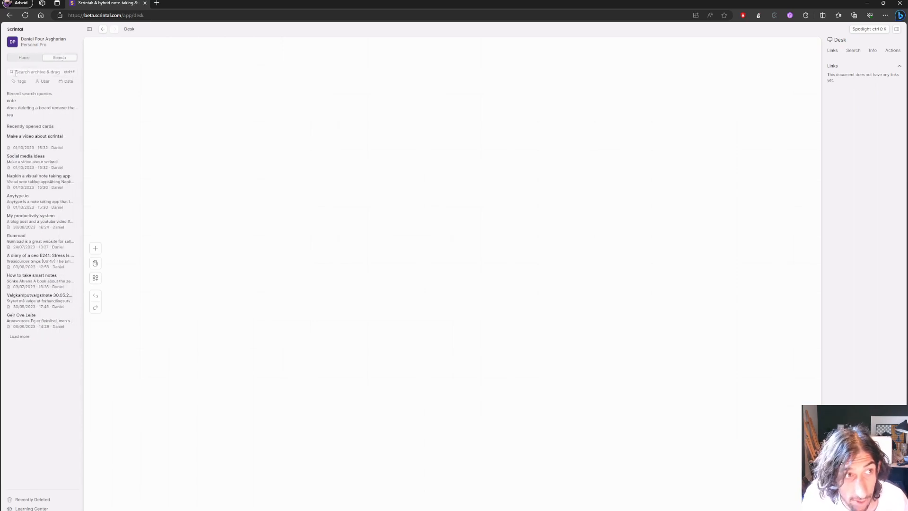
left_click(24, 60)
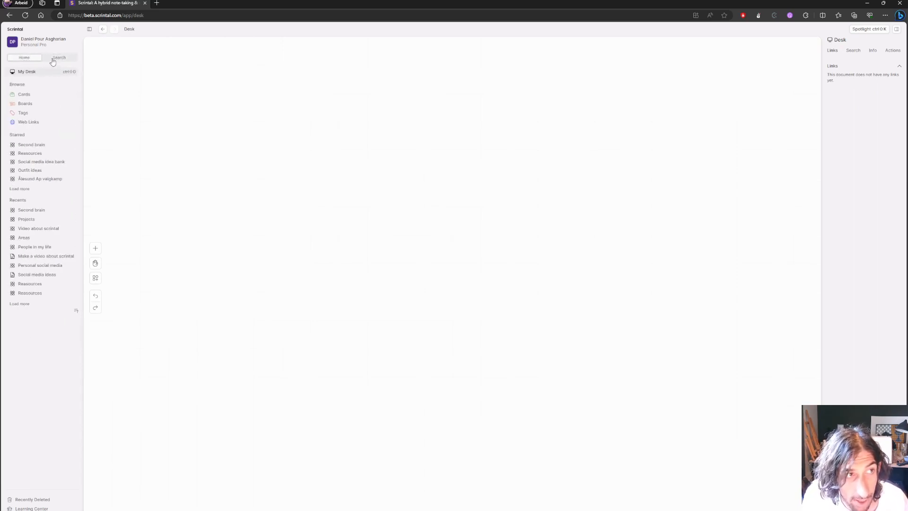
left_click(44, 153)
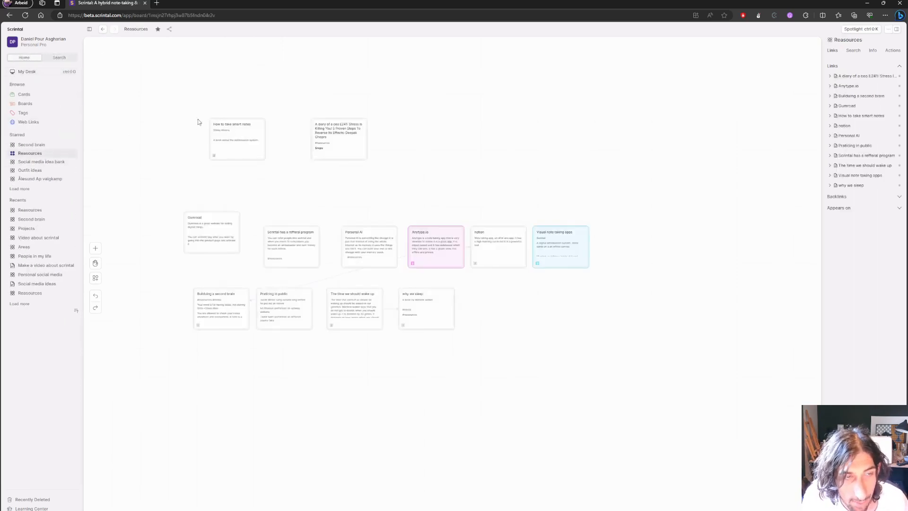
On the Reasources board inside Second brain, add the existing cards How to take smart notes and A diary of a ceo E241
left_click(50, 145)
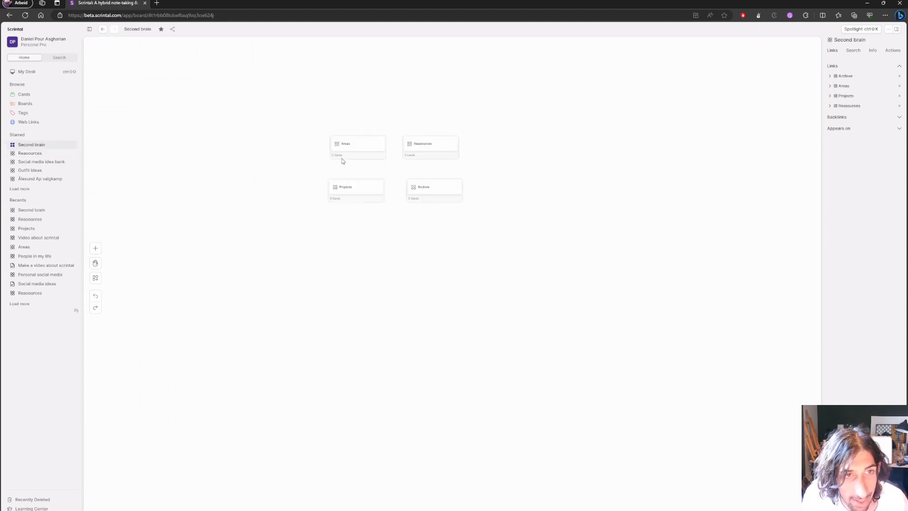
double_click(438, 148)
left_click(59, 58)
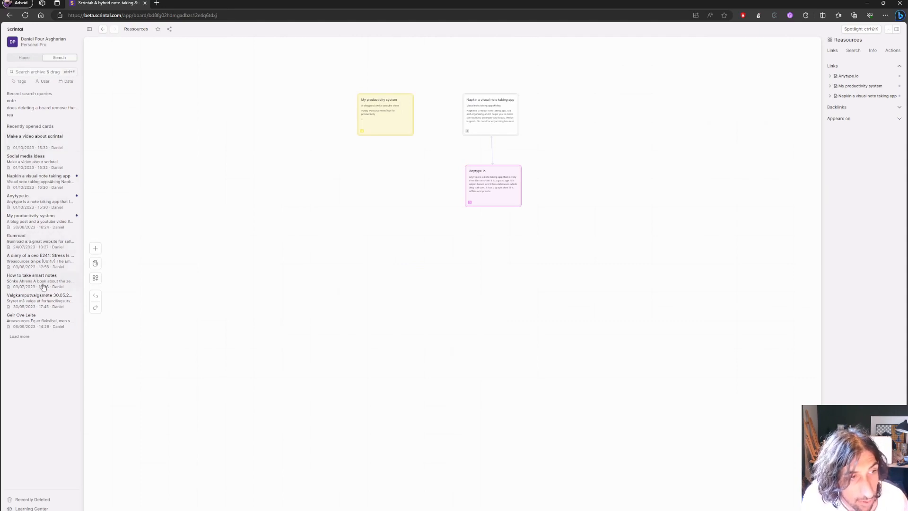
left_click_drag(41, 286, 402, 187)
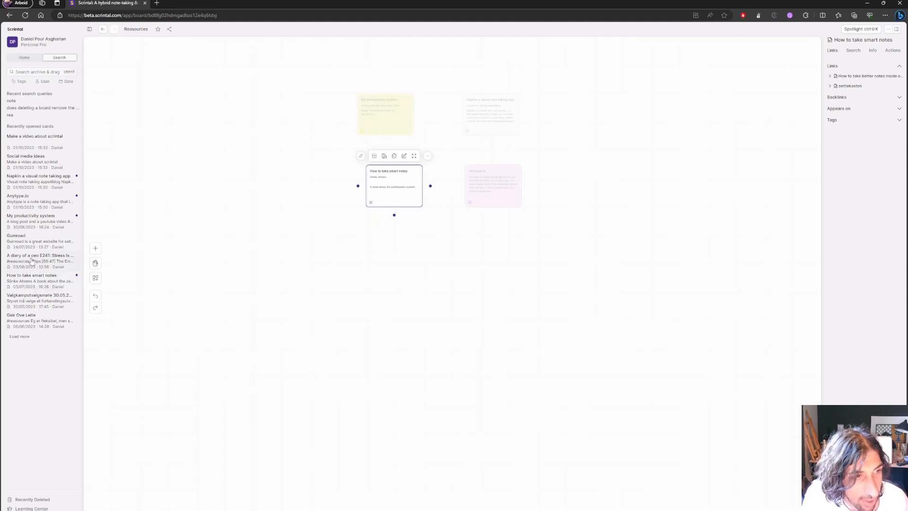
left_click_drag(30, 261, 583, 180)
left_click(196, 190)
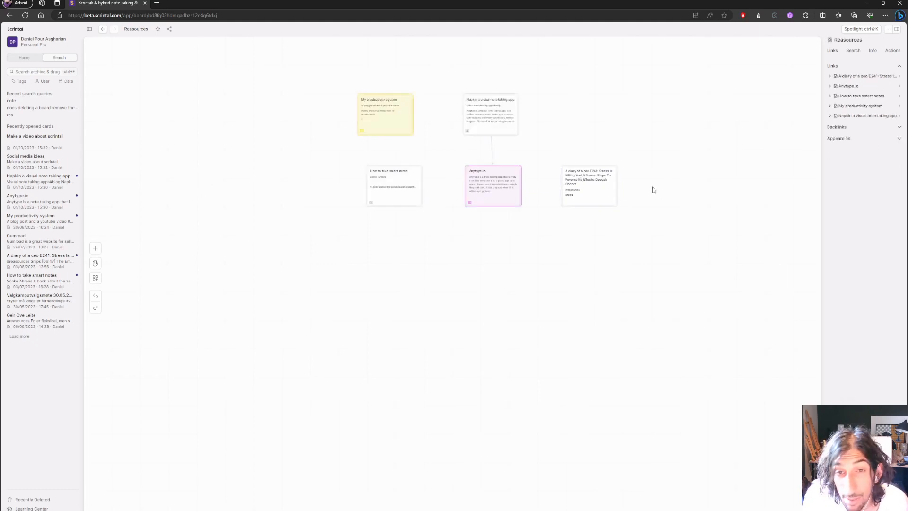
Read through the snips, key takeaways and transcript in the A diary of a ceo E241 card and close it
double_click(589, 169)
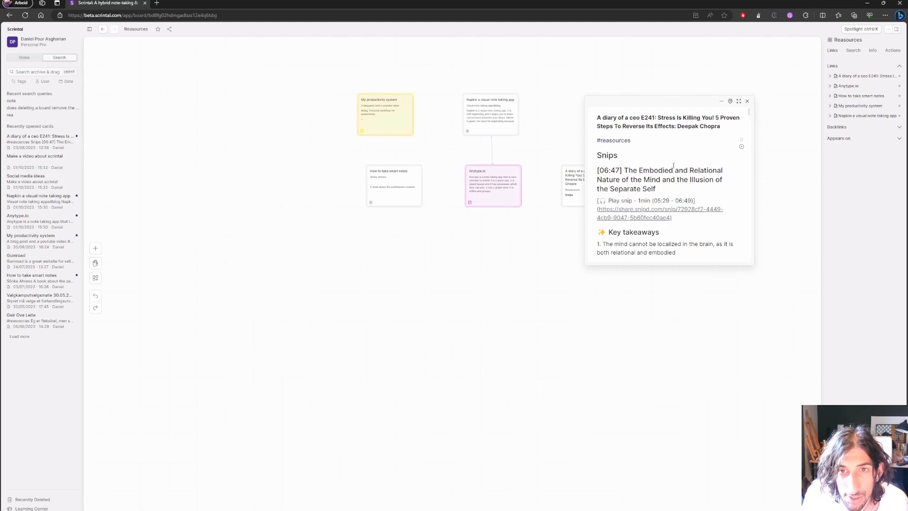
scroll(676, 172, "down", 2)
scroll(676, 171, "down", 10)
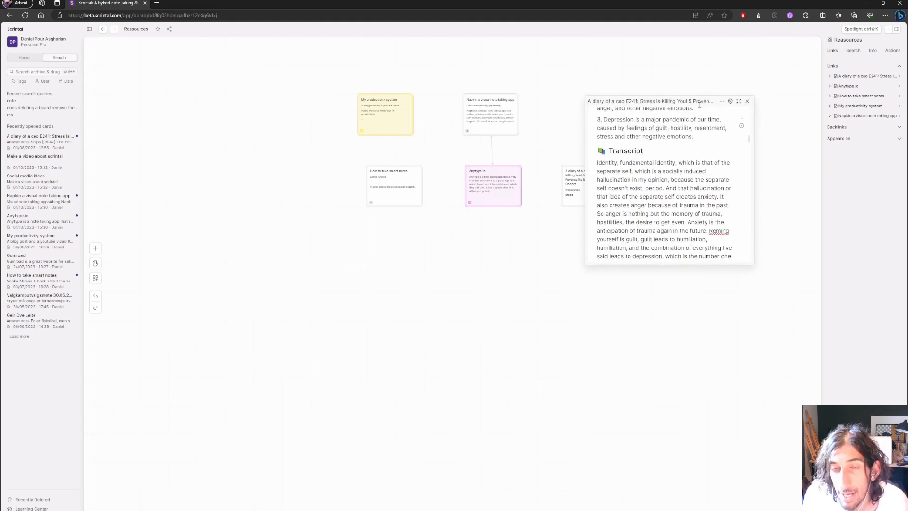
left_click(747, 101)
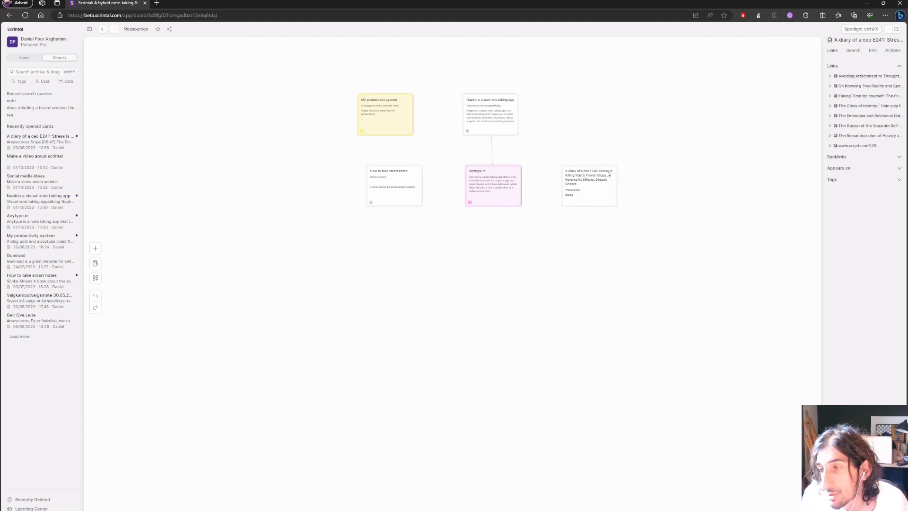
Nudge the A diary of a ceo E241 card slightly left and collapse the Reasources board's list of links
mouse_move(597, 175)
left_mouse_down()
mouse_move(578, 164)
mouse_move(605, 154)
mouse_move(579, 184)
mouse_move(594, 181)
left_mouse_up()
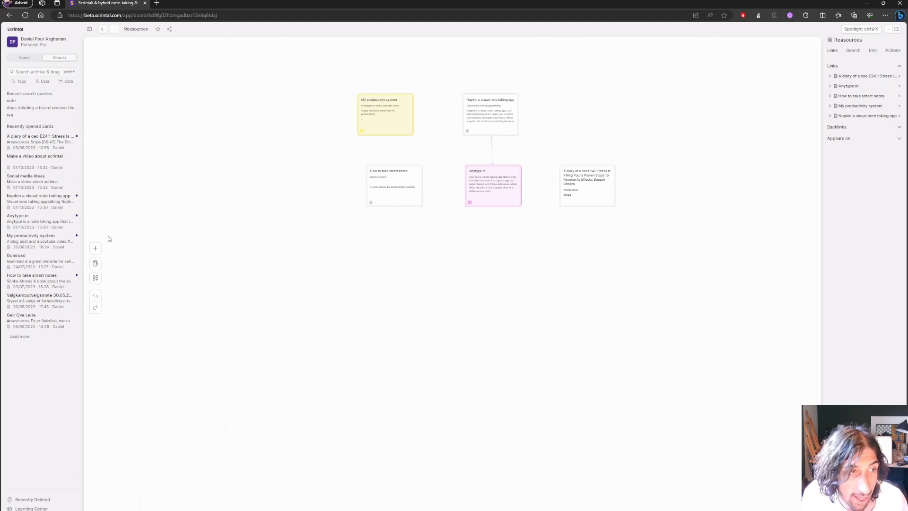
left_click(22, 57)
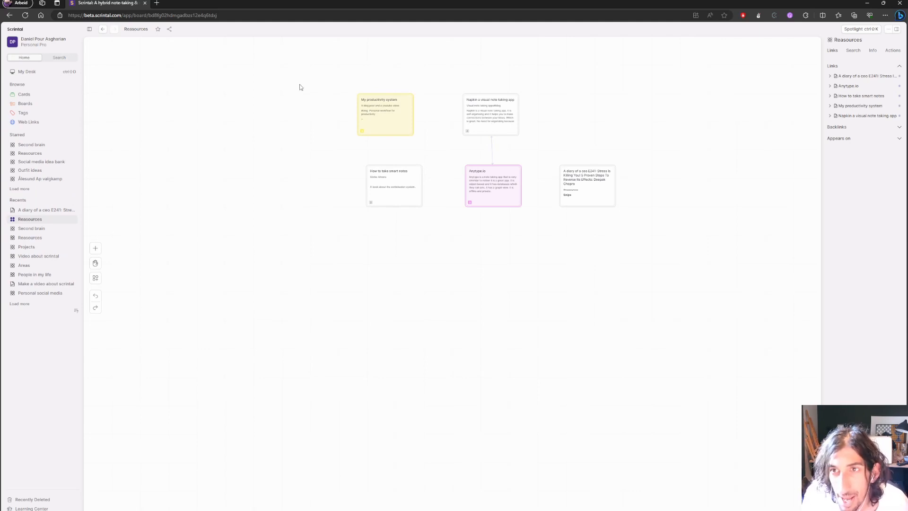
left_click(900, 65)
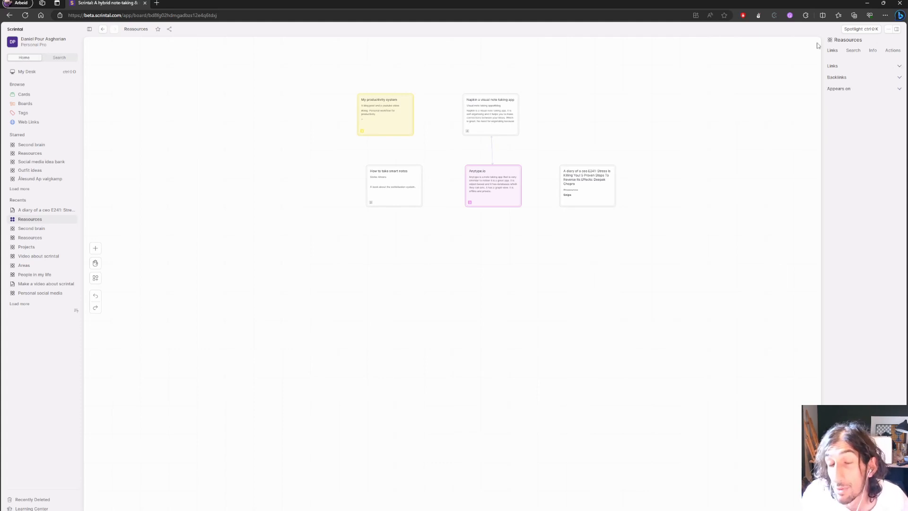